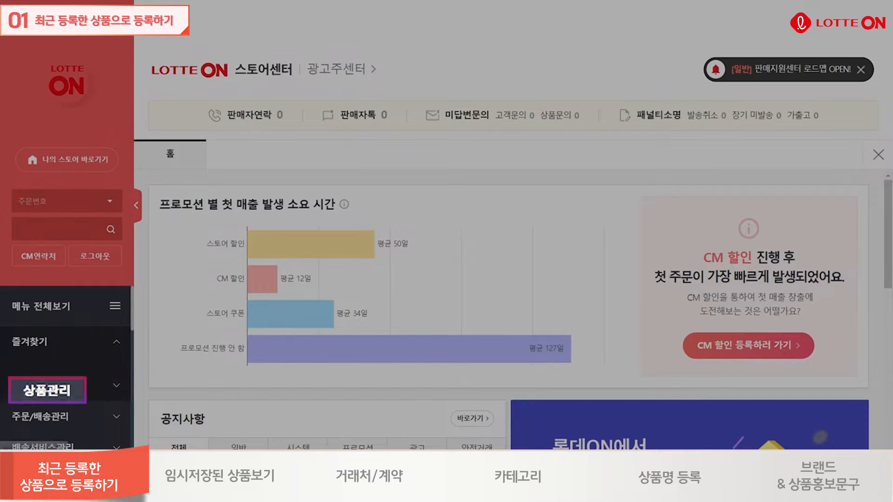
# Open the product registration page (상품등록) from product management (상품관리).
pyautogui.click(63, 390)
pyautogui.scroll(-3, 219, 348)
pyautogui.scroll(-2, 82, 361)
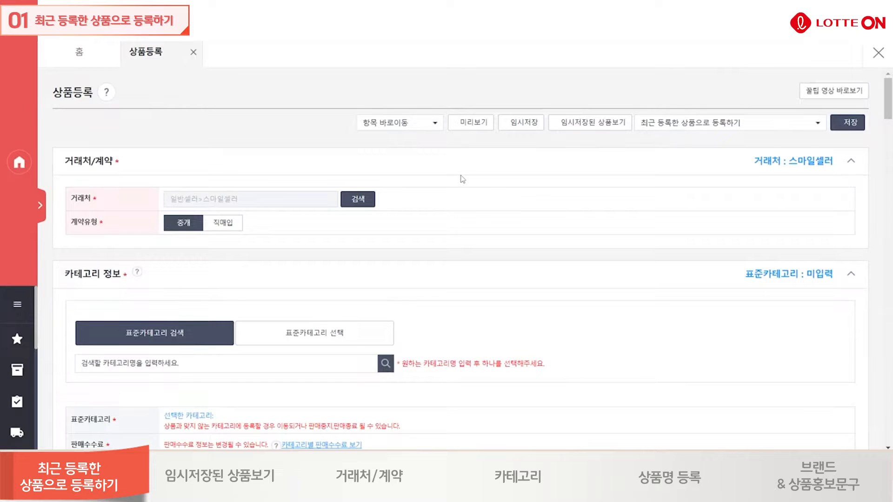
# Look through the section shortcuts (항목 바로이동) and jump to the shipping (배송) section.
pyautogui.click(428, 128)
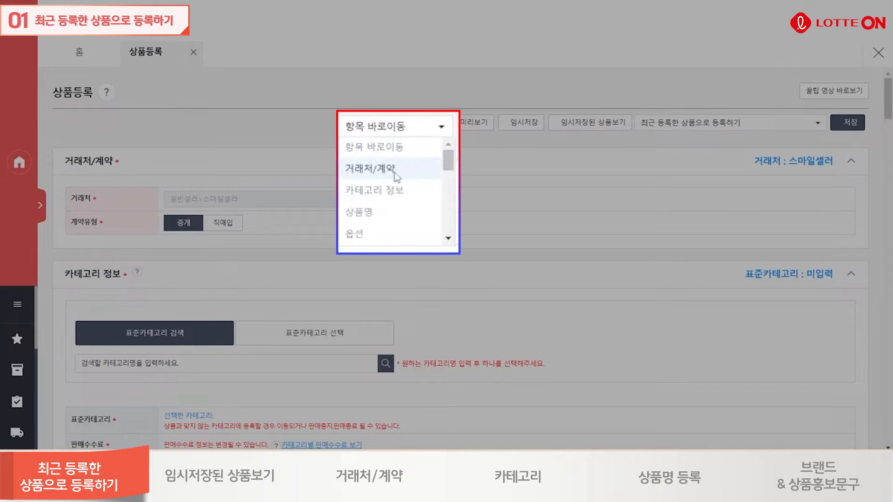
pyautogui.scroll(-3, 403, 173)
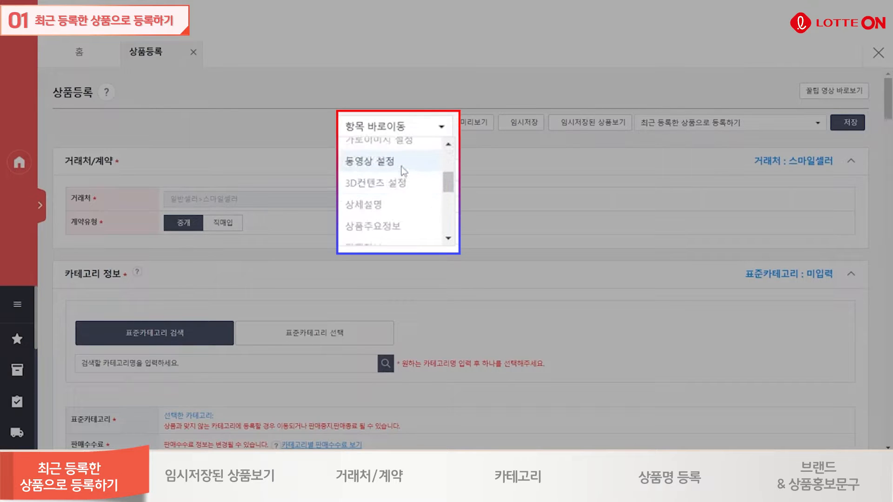
pyautogui.scroll(-3, 401, 172)
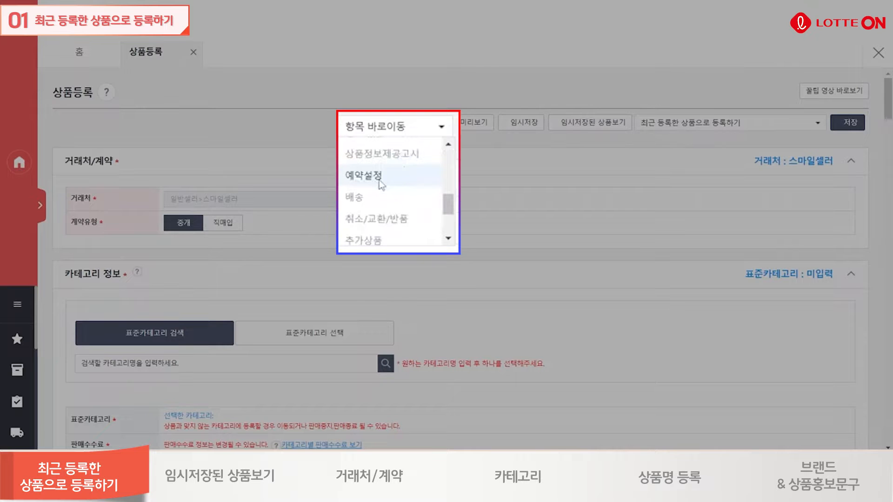
pyautogui.click(363, 176)
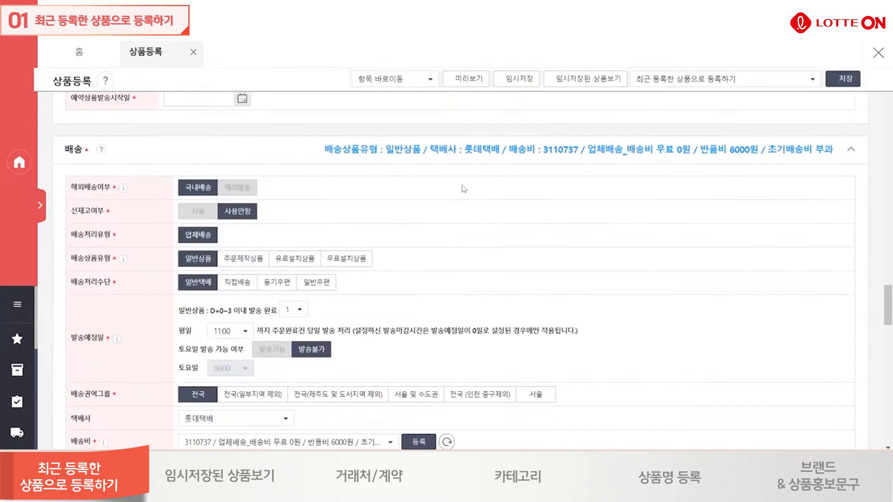
# Jump to the product name (상품명) section and return to the vendor/contract (거래처/계약) section.
pyautogui.click(424, 79)
pyautogui.click(396, 150)
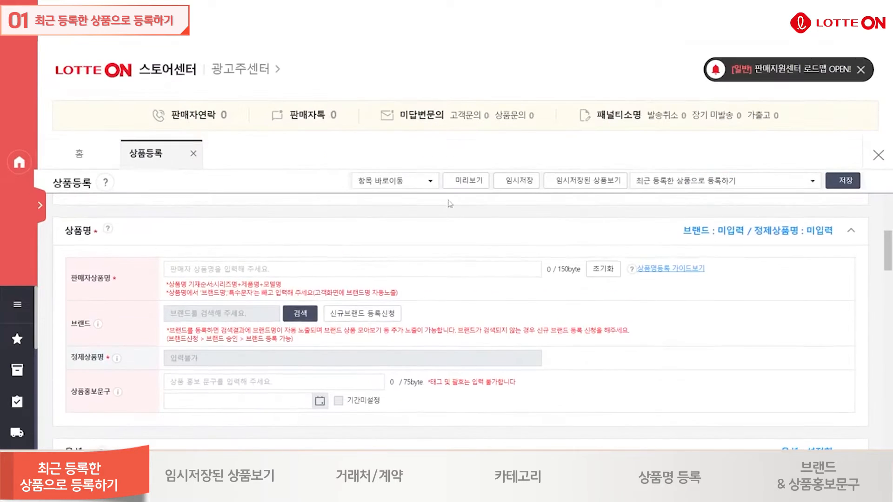
pyautogui.click(421, 181)
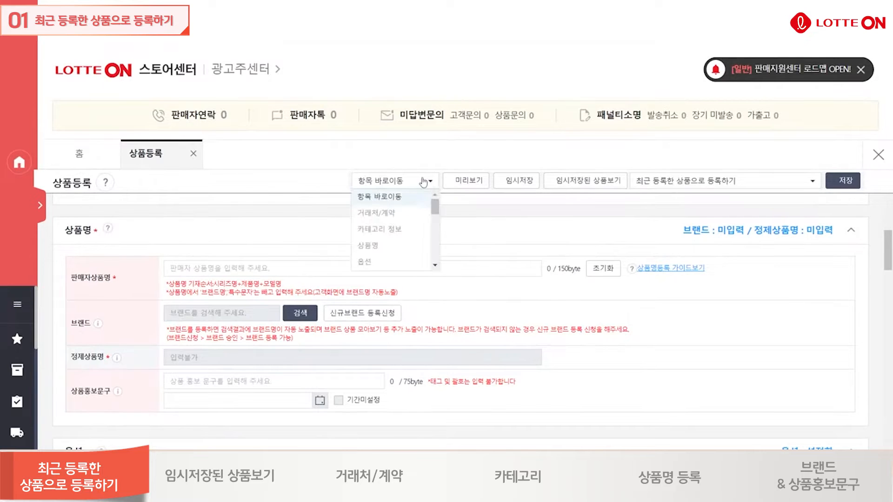
pyautogui.click(418, 212)
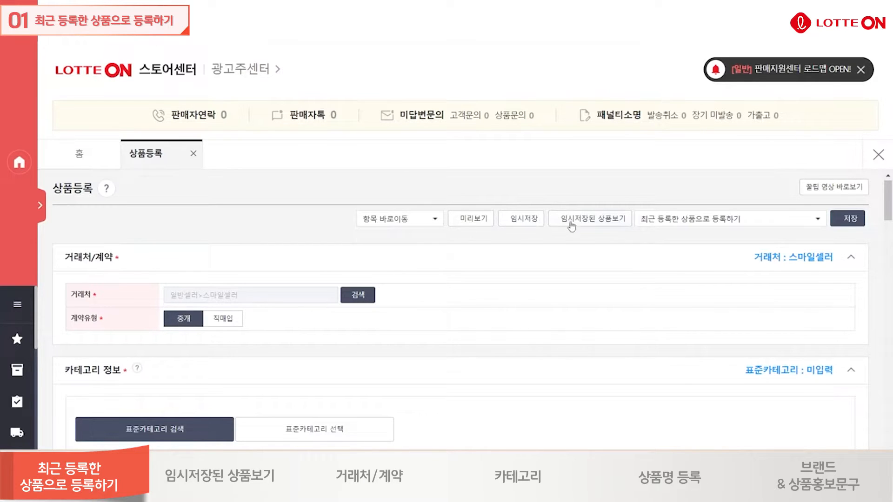
# Load the recently registered product 롯데온 립스틱 312320 into the form and review its category, name and option sections.
pyautogui.click(718, 220)
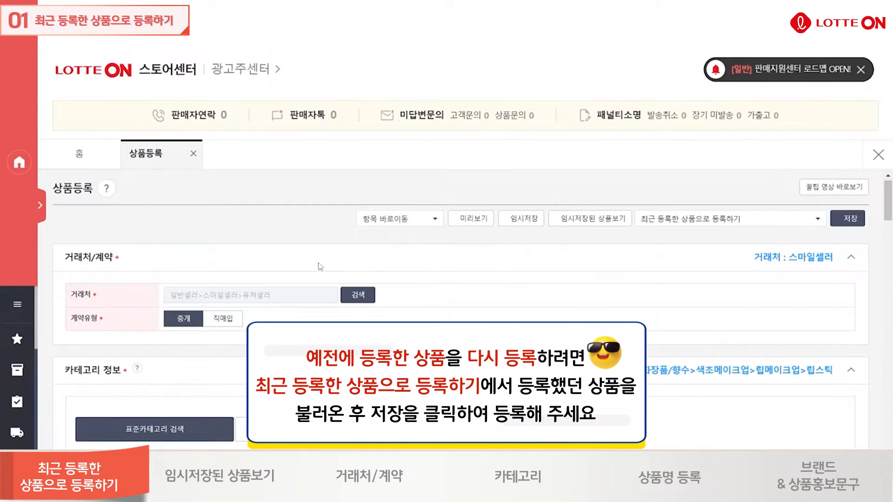
pyautogui.scroll(-3, 498, 267)
pyautogui.scroll(2, 497, 267)
pyautogui.scroll(-5, 497, 256)
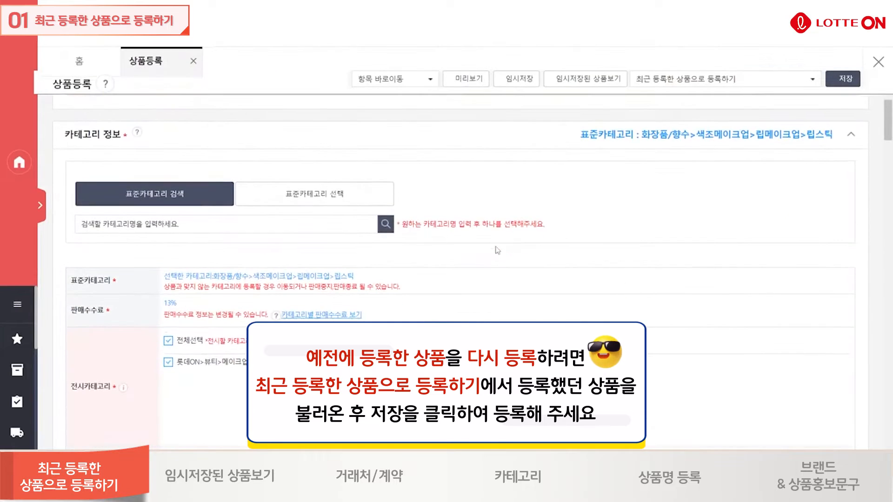
pyautogui.scroll(-6, 497, 247)
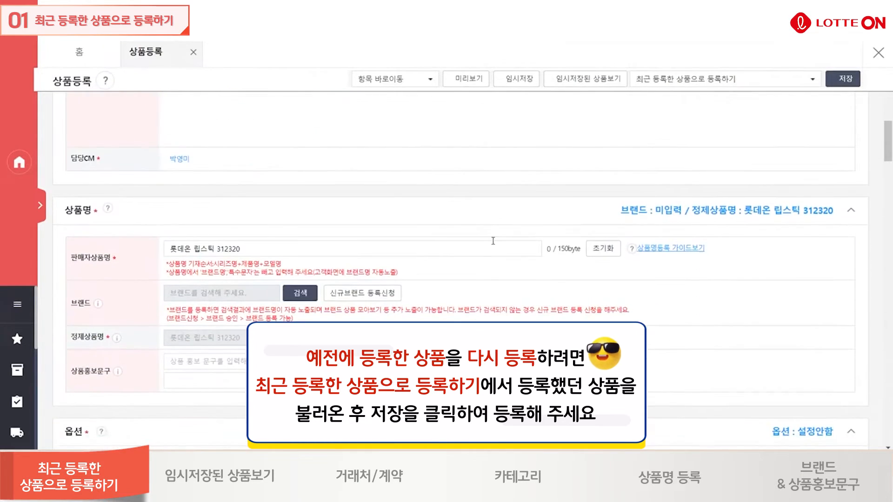
pyautogui.scroll(-2, 493, 241)
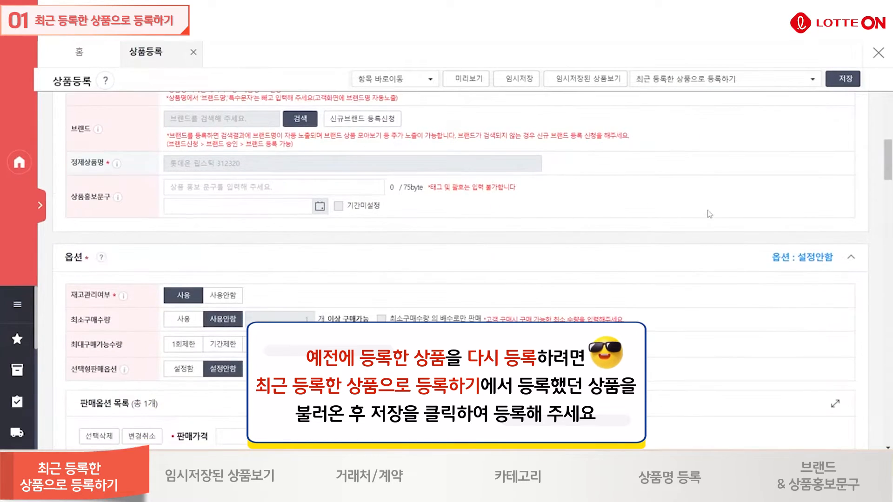
pyautogui.scroll(3, 710, 210)
pyautogui.scroll(8, 711, 211)
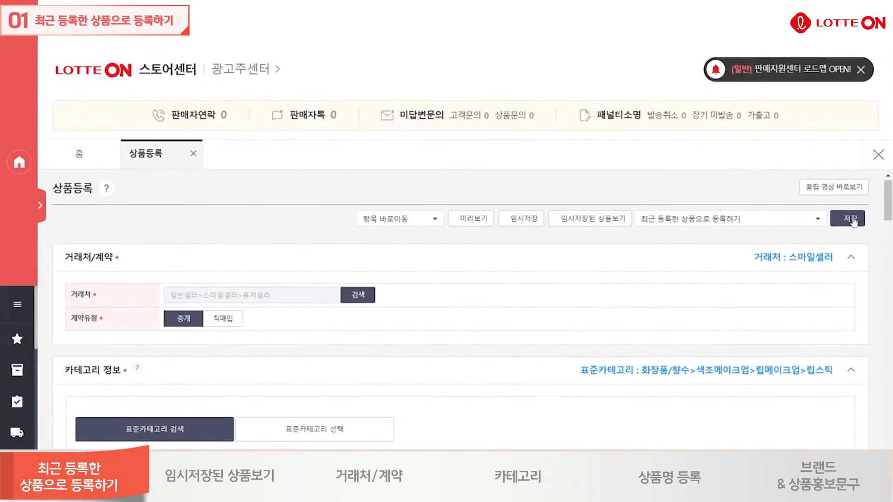
# Request registration of the loaded product, cancel the confirmation, and save the product temporarily (임시저장) instead.
pyautogui.click(851, 219)
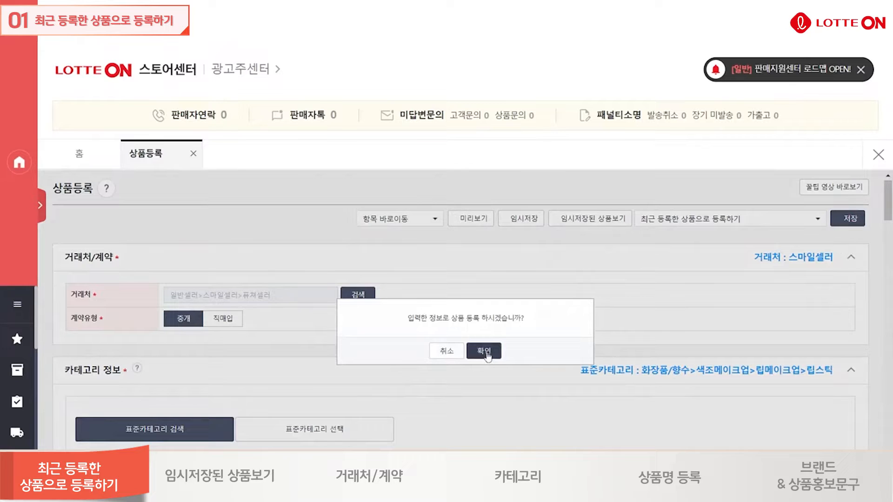
pyautogui.click(447, 352)
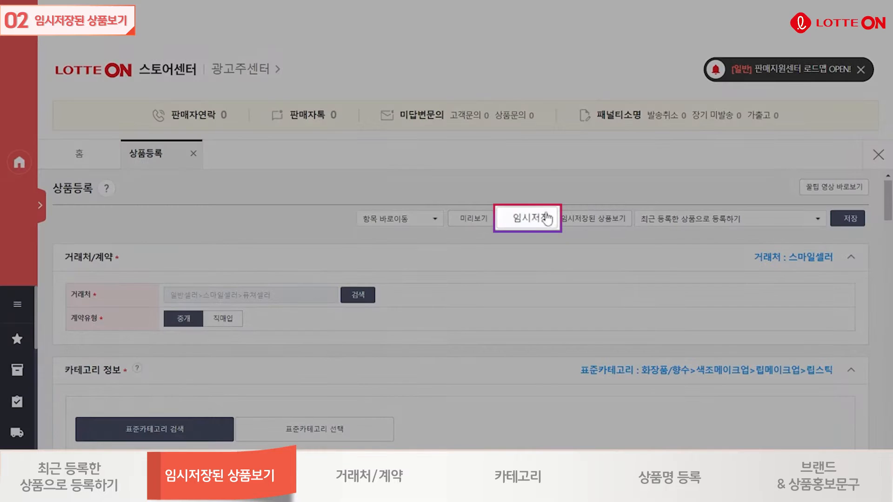
pyautogui.click(537, 219)
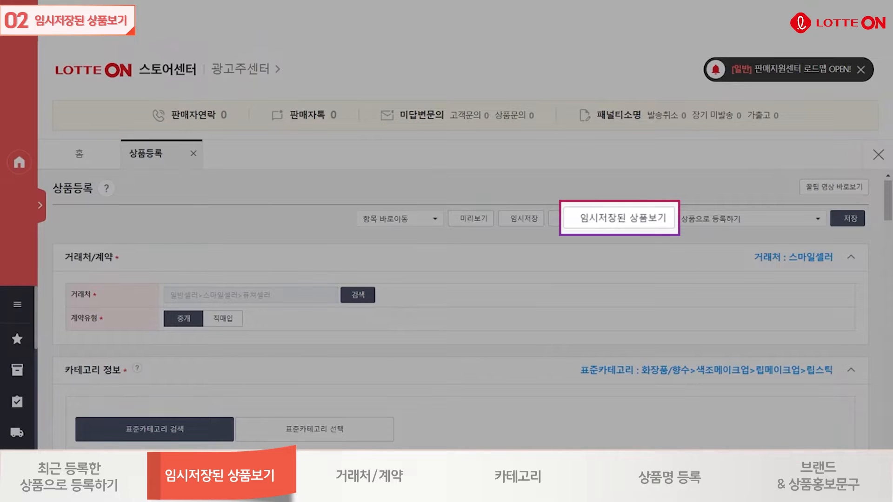
# Open the temporarily saved products list and load 롯데온 립스틱 312320 into the registration form.
pyautogui.click(637, 220)
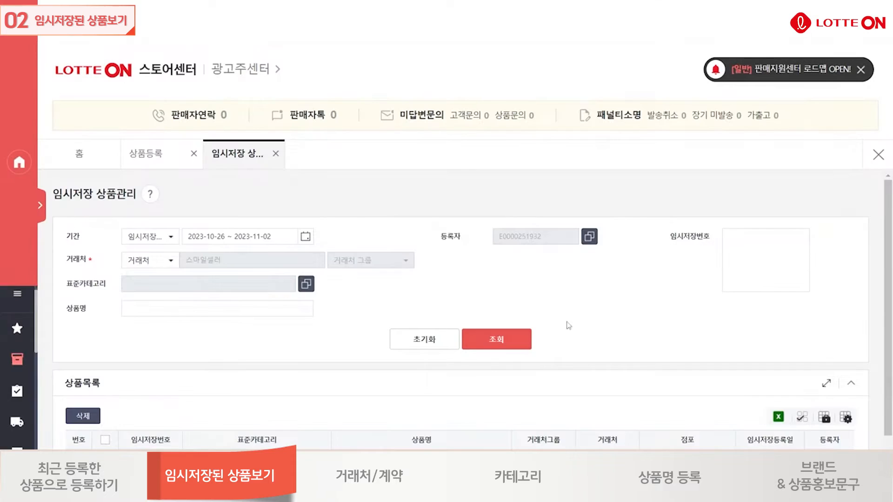
pyautogui.scroll(-4, 545, 333)
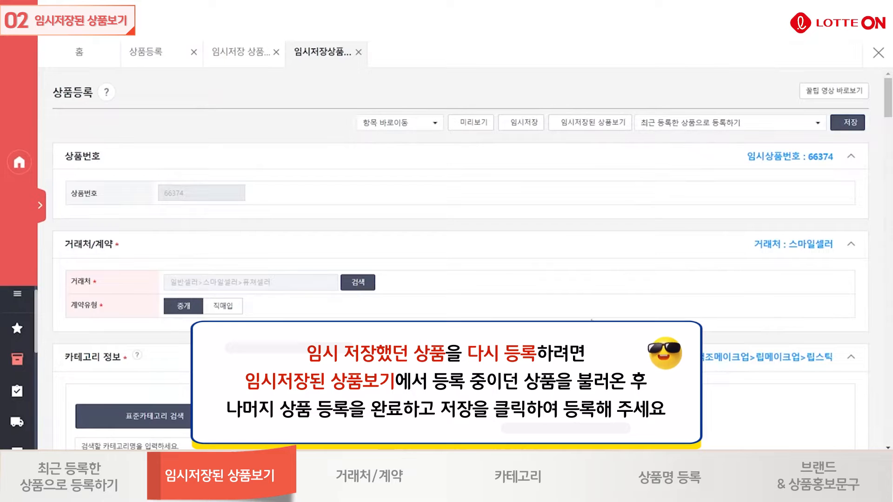
pyautogui.scroll(-2, 587, 315)
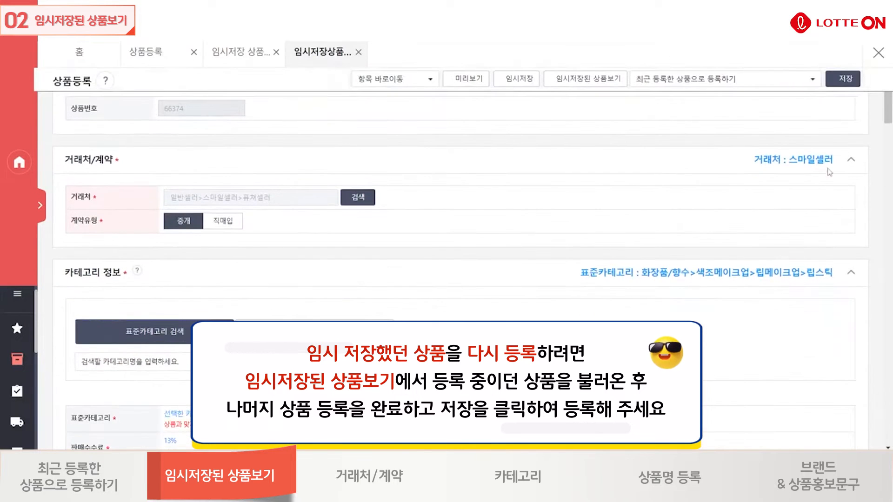
# Request registration of the temporarily saved product, cancel the confirmation, and close both temporary-save pages.
pyautogui.click(840, 80)
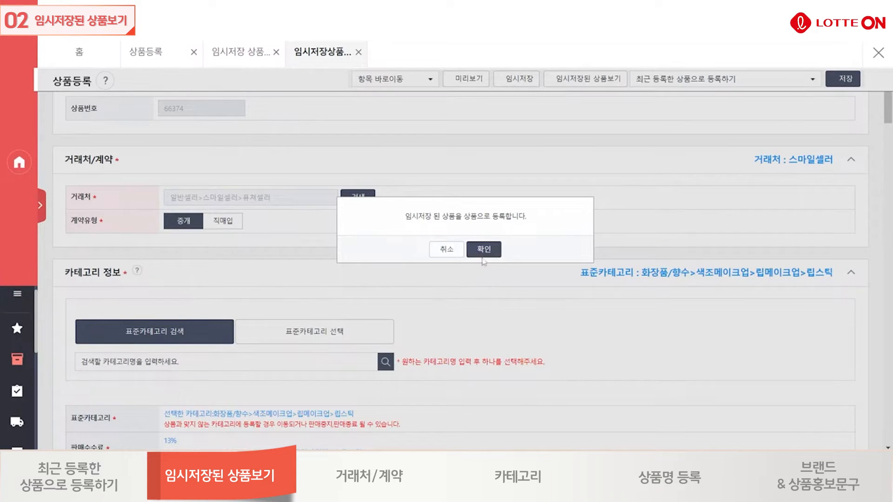
pyautogui.click(449, 249)
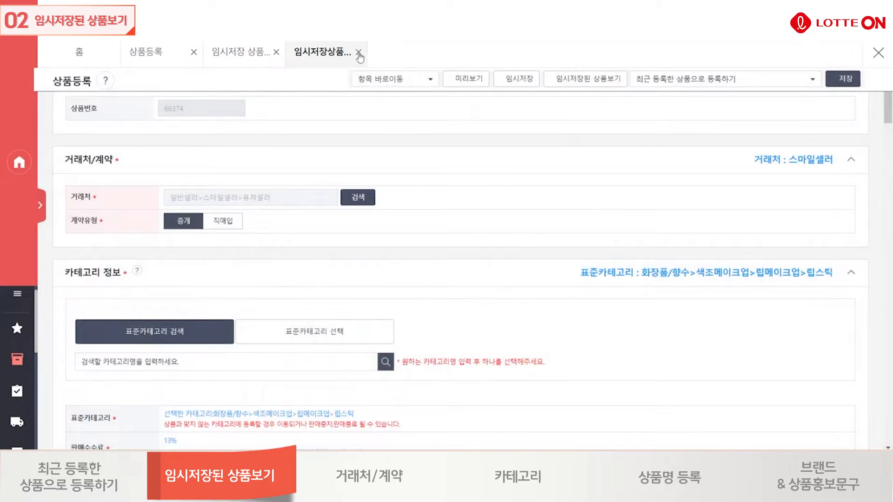
pyautogui.click(277, 53)
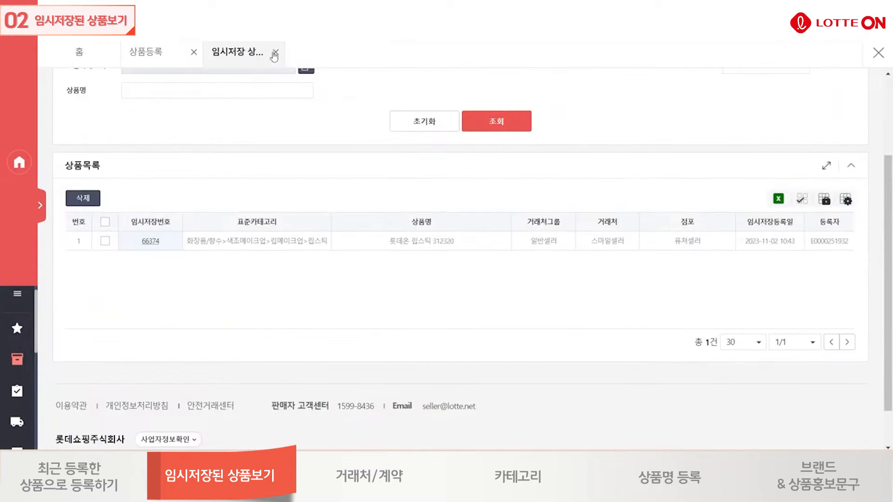
pyautogui.click(275, 53)
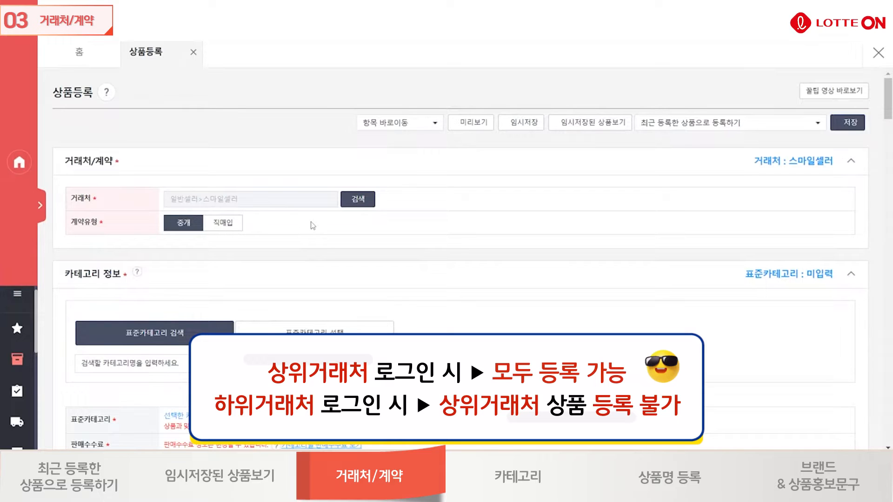
# Search the vendors (거래처) and select the sub-vendor 퓨쳐셀러 for the product.
pyautogui.click(358, 199)
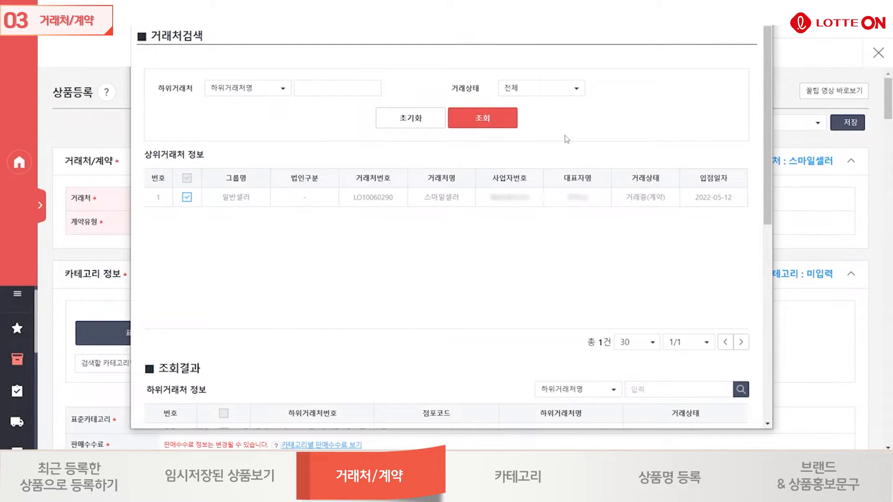
pyautogui.scroll(-2, 617, 98)
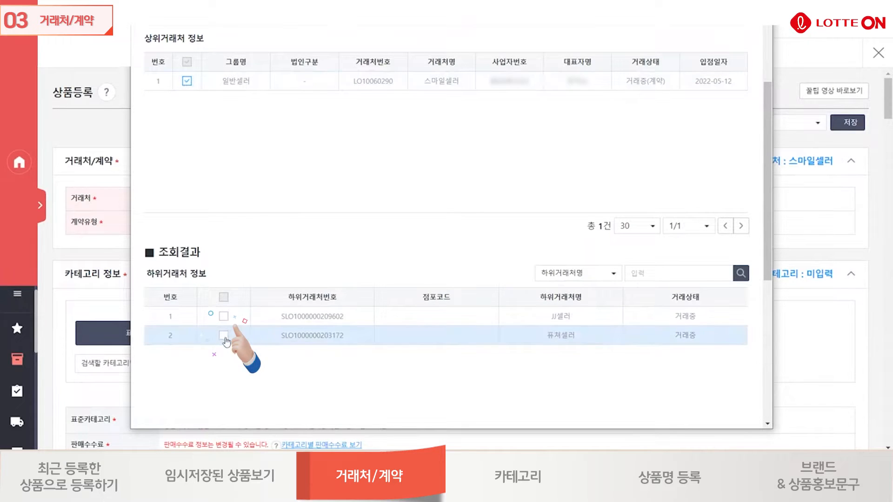
pyautogui.click(223, 335)
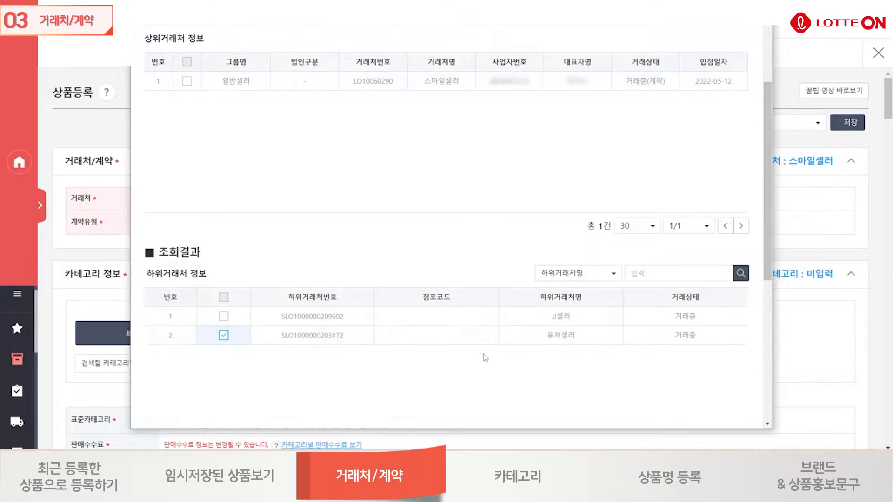
pyautogui.scroll(-3, 482, 358)
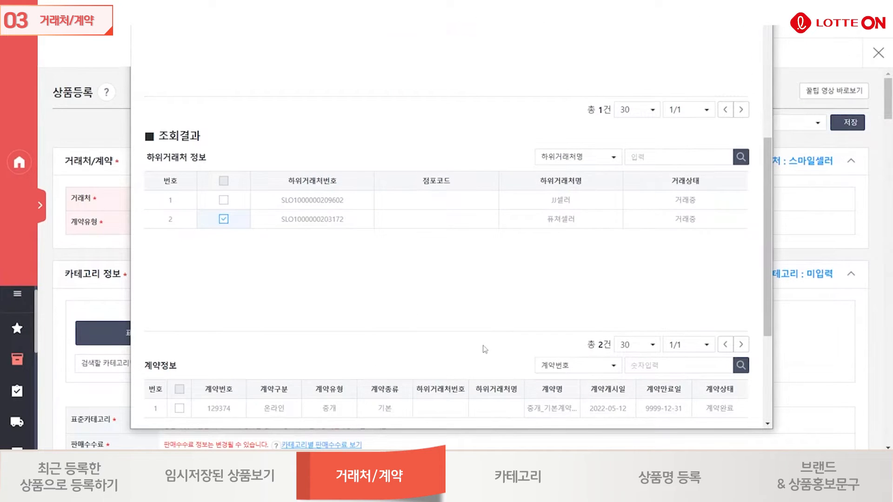
pyautogui.scroll(-4, 484, 349)
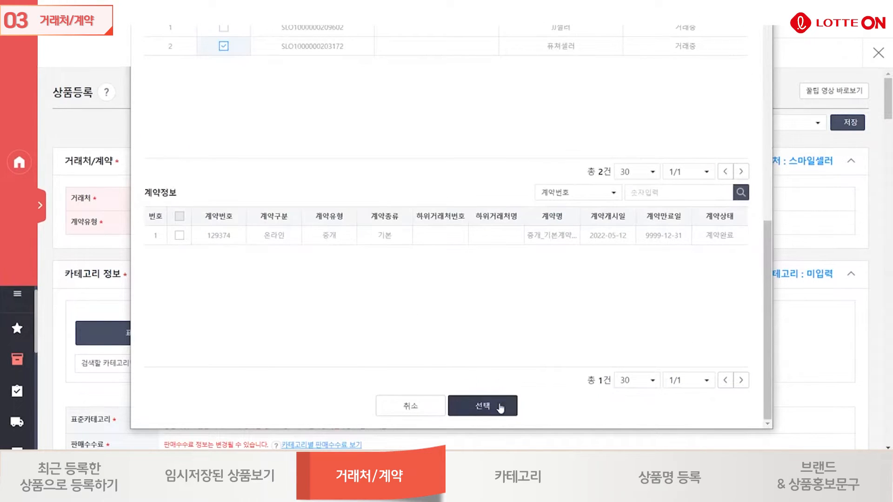
pyautogui.click(500, 408)
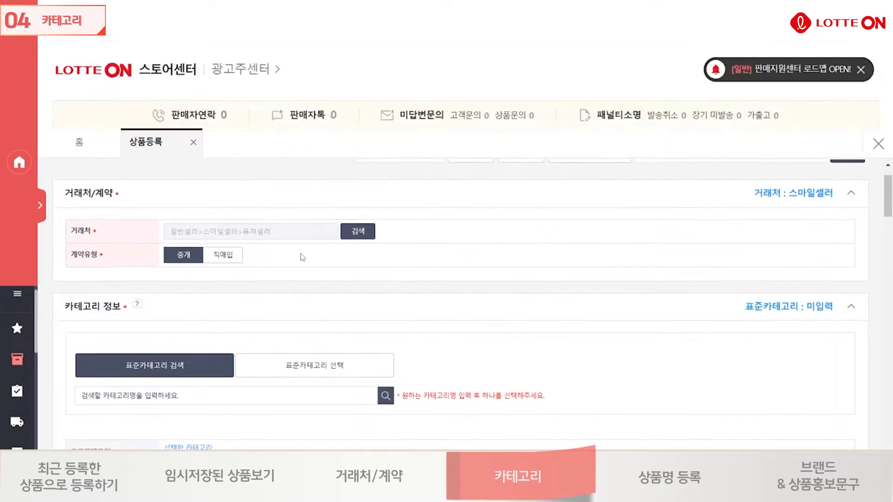
# Search the standard categories for 립스틱 and pick 화장품/향수>색조메이크업>립메이크업>립스틱.
pyautogui.scroll(-3, 307, 260)
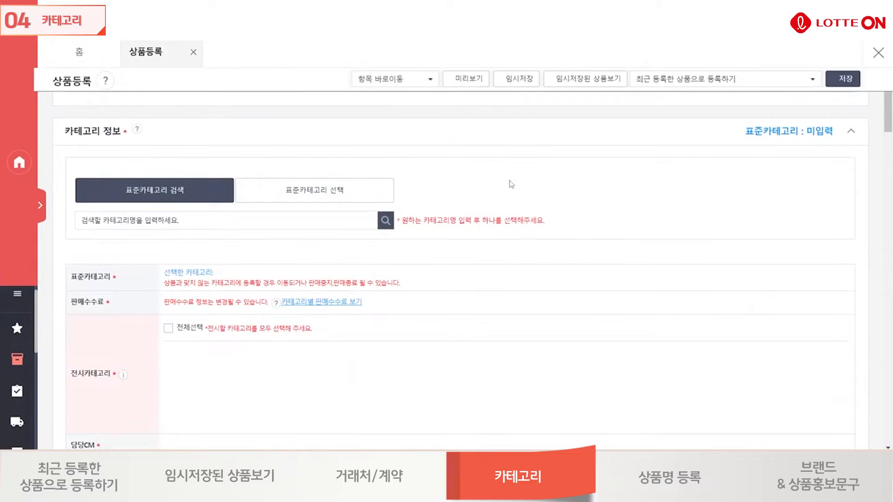
pyautogui.scroll(-1, 511, 184)
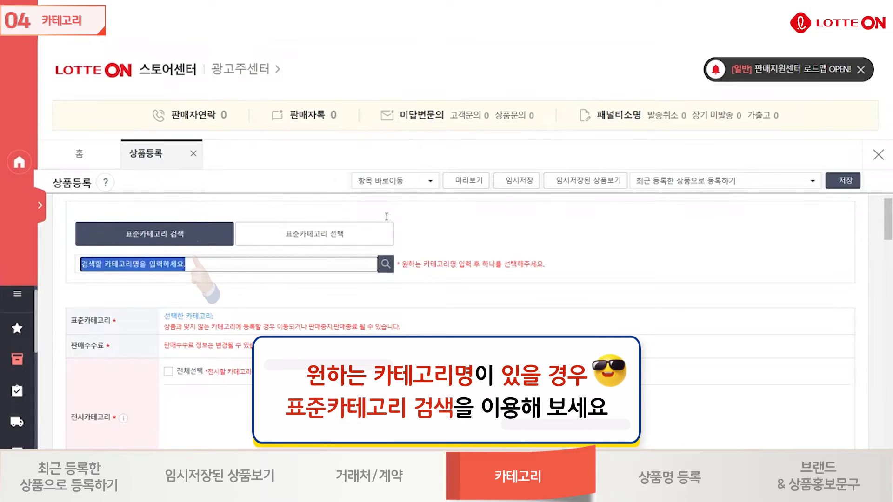
pyautogui.write('ㄹ')
pyautogui.write('립스틱')
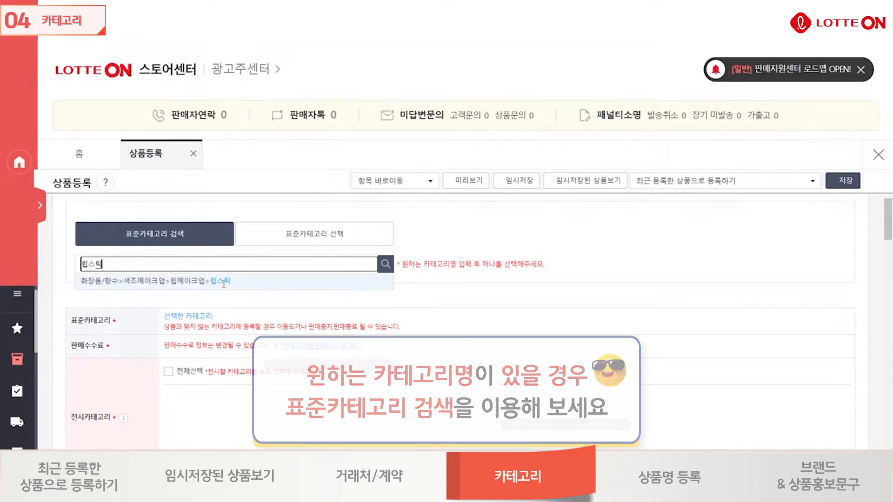
pyautogui.click(224, 281)
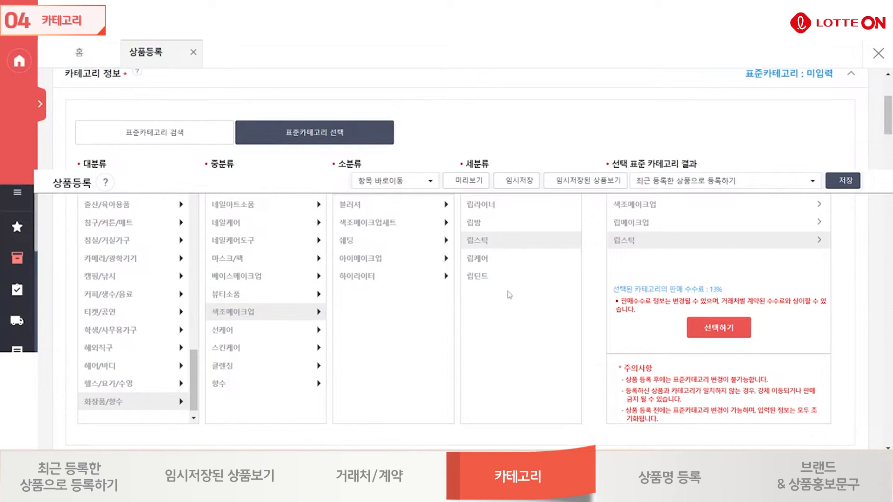
pyautogui.scroll(1, 507, 295)
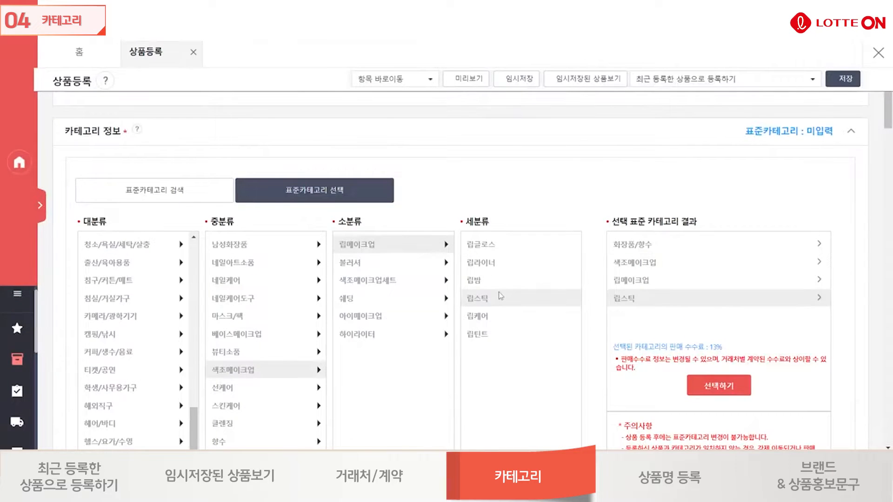
# Switch to choosing the standard category manually and select the main category 화장품/향수.
pyautogui.click(155, 190)
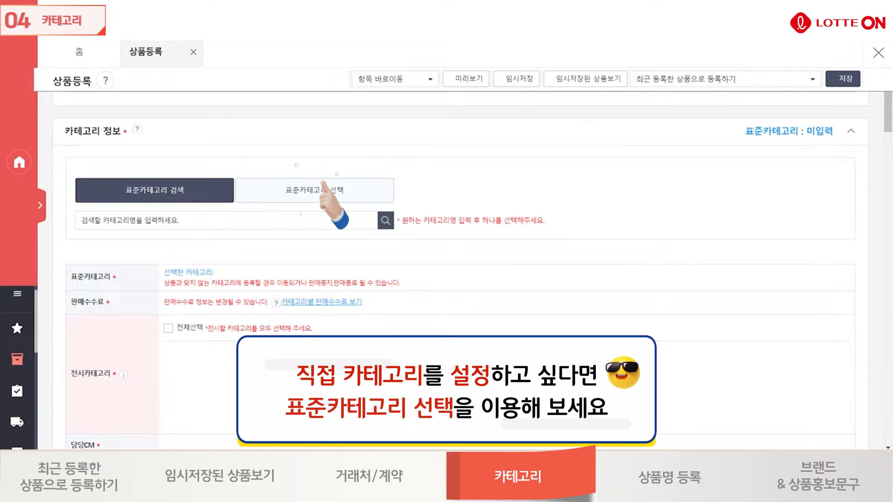
pyautogui.click(325, 197)
pyautogui.scroll(-5, 161, 316)
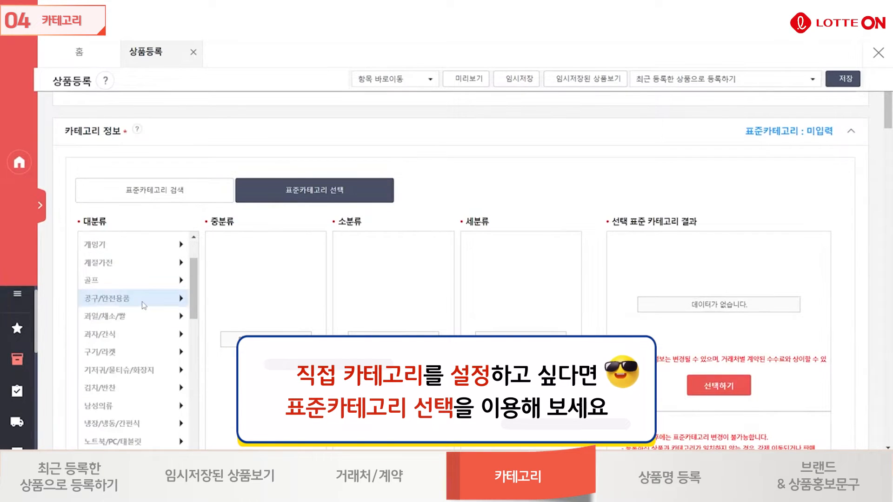
pyautogui.scroll(-5, 144, 306)
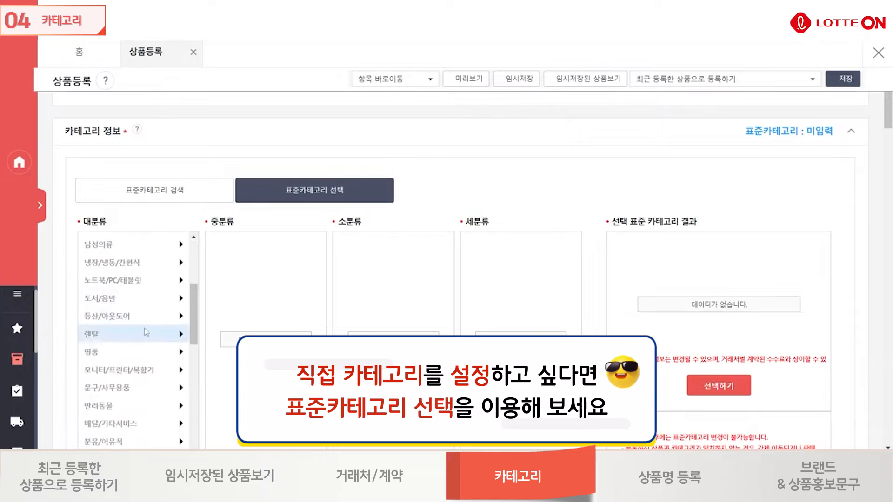
pyautogui.scroll(-8, 149, 323)
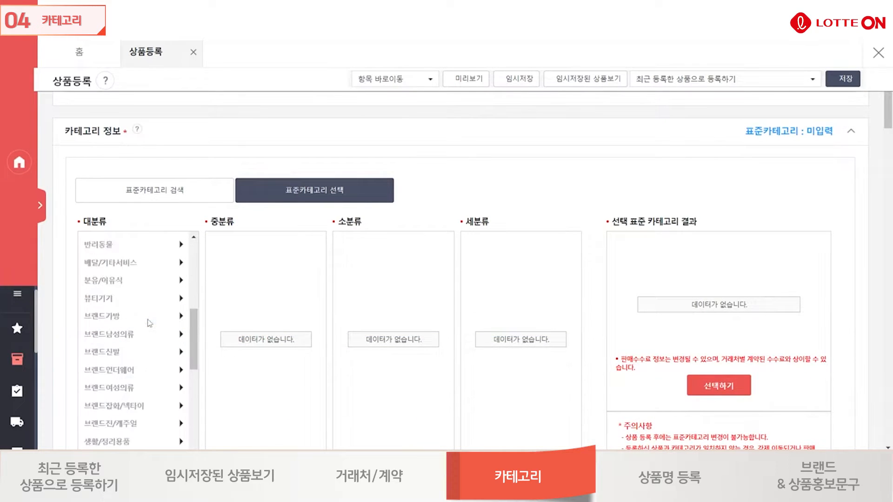
pyautogui.scroll(-8, 148, 320)
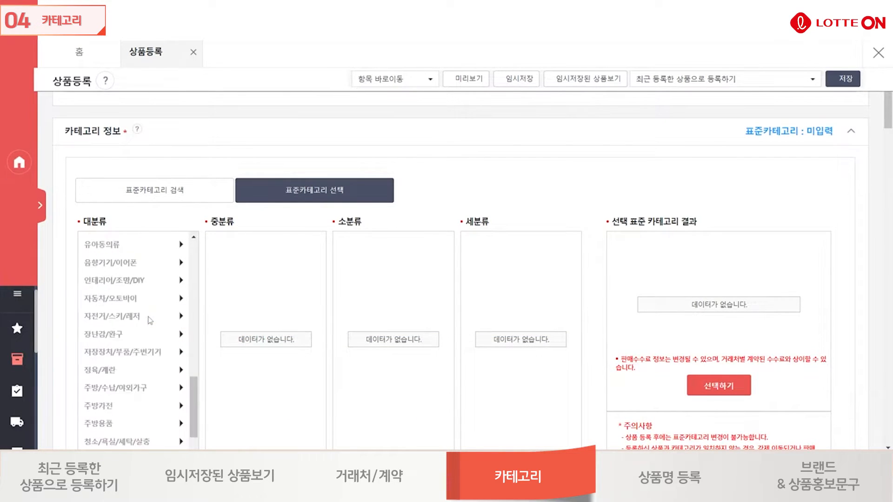
pyautogui.scroll(-5, 149, 321)
pyautogui.click(149, 327)
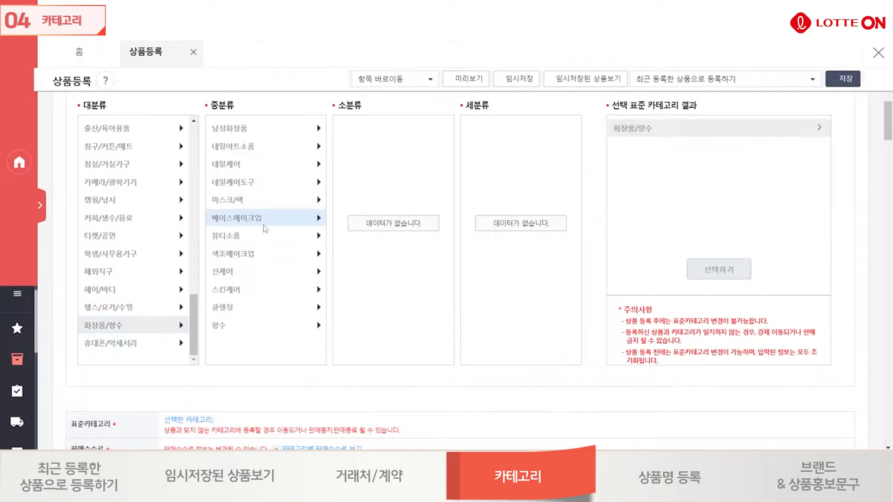
# Select 색조메이크업>립메이크업>립스틱 under the main category and confirm it as the product's standard category.
pyautogui.click(251, 254)
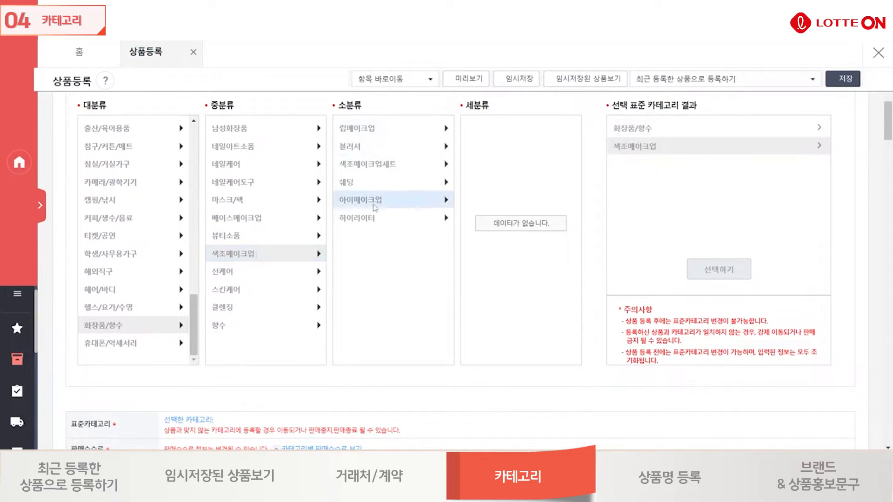
pyautogui.click(394, 129)
pyautogui.click(498, 186)
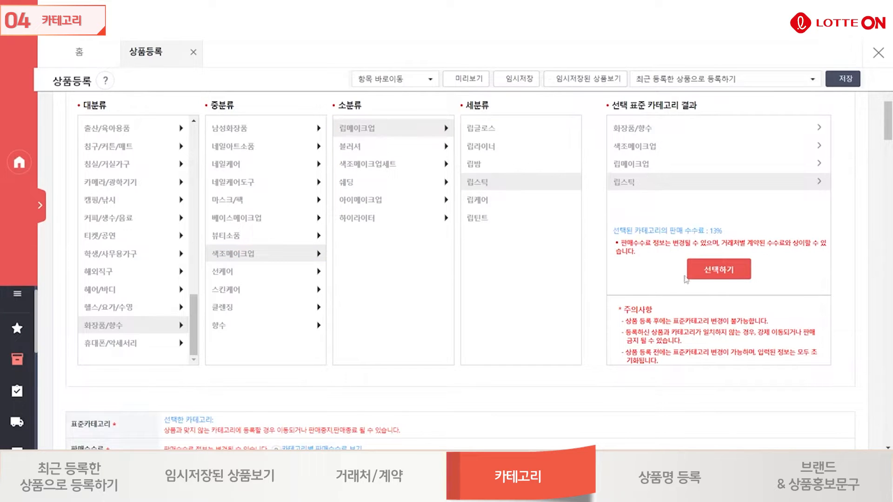
pyautogui.click(734, 271)
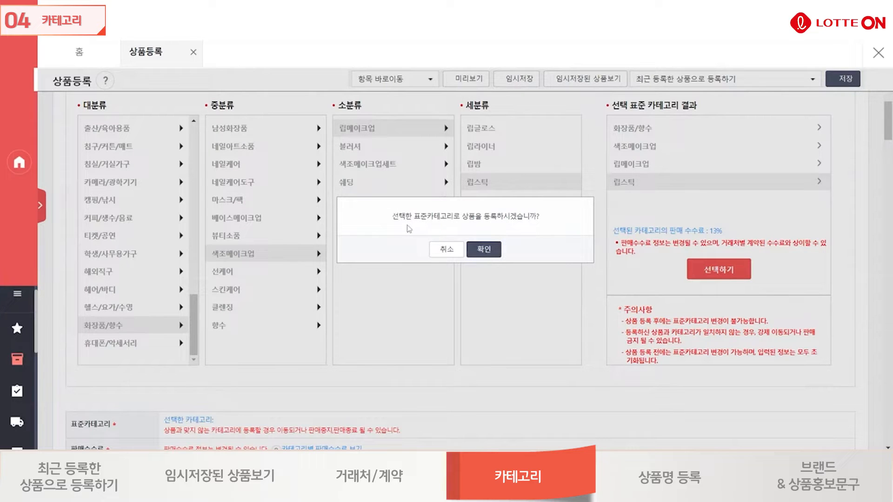
pyautogui.click(484, 249)
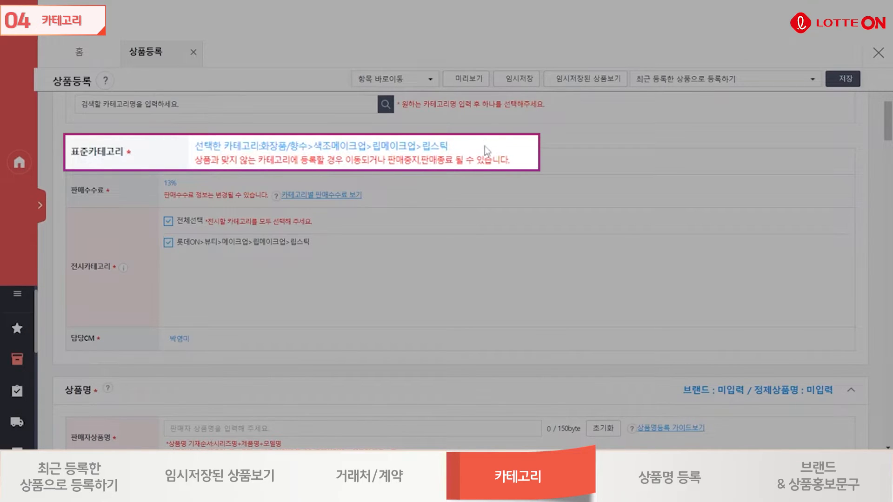
# Review the selected standard category and the display category, toggling the 립스틱 display category off and back on.
pyautogui.moveTo(466, 150); pyautogui.dragTo(195, 159)
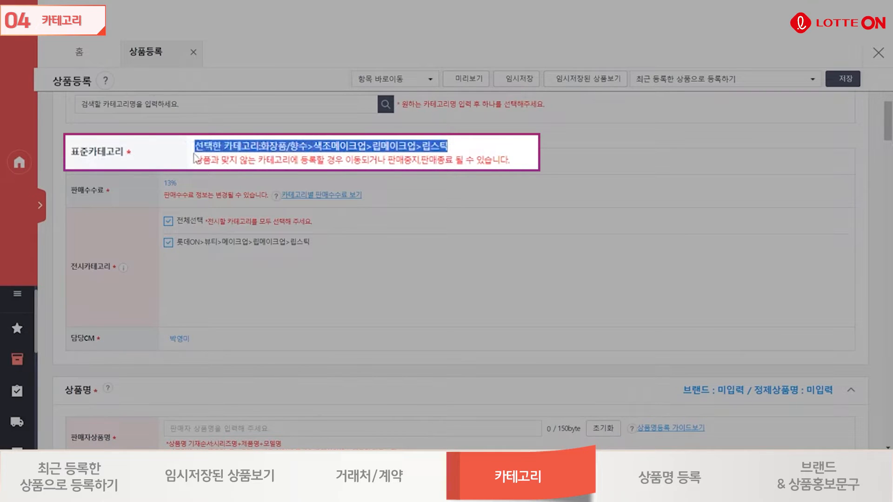
pyautogui.click(492, 216)
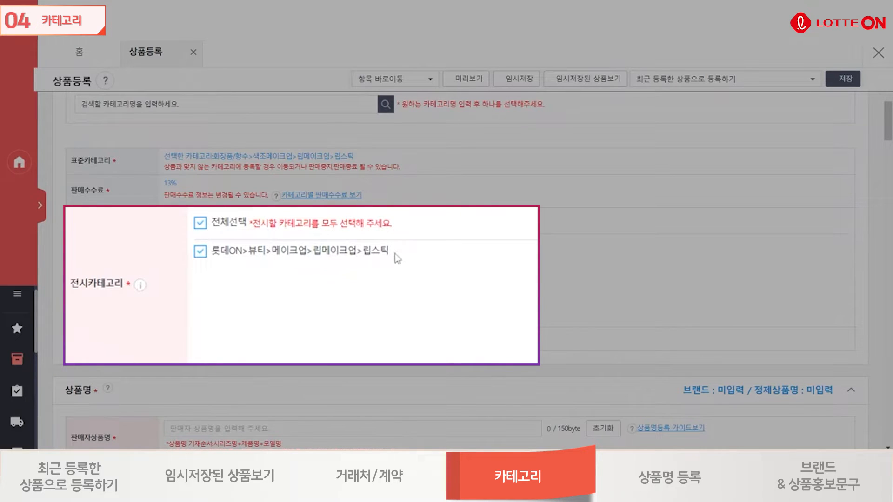
pyautogui.moveTo(392, 254); pyautogui.dragTo(371, 254)
pyautogui.click(417, 266)
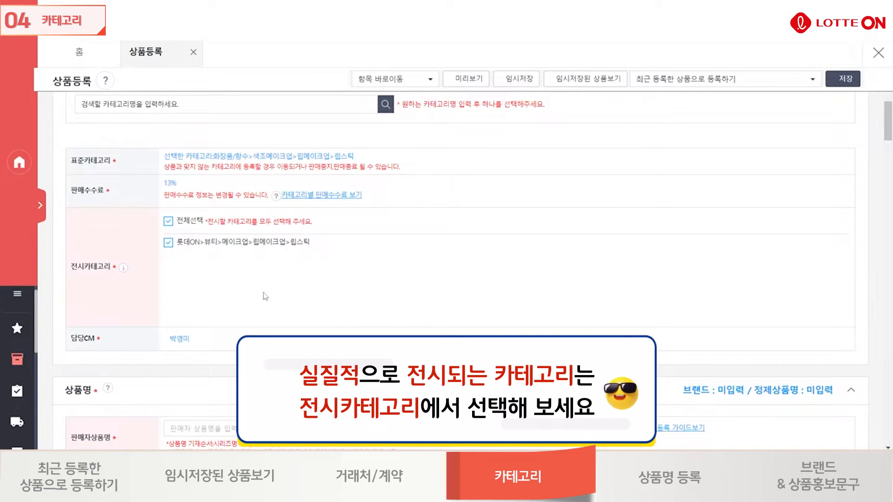
pyautogui.click(168, 243)
pyautogui.click(168, 243)
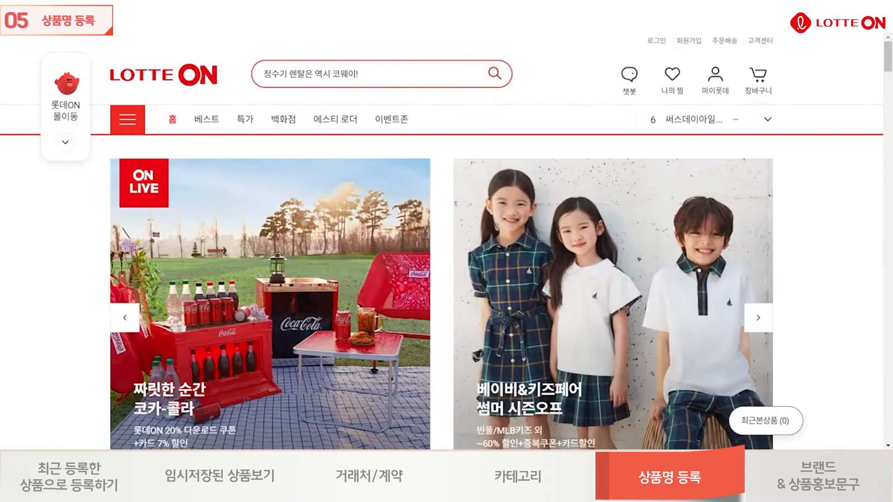
# Search the LOTTE ON shopping site for 립스틱 and examine how product names appear in the listings.
pyautogui.scroll(-5, 870, 255)
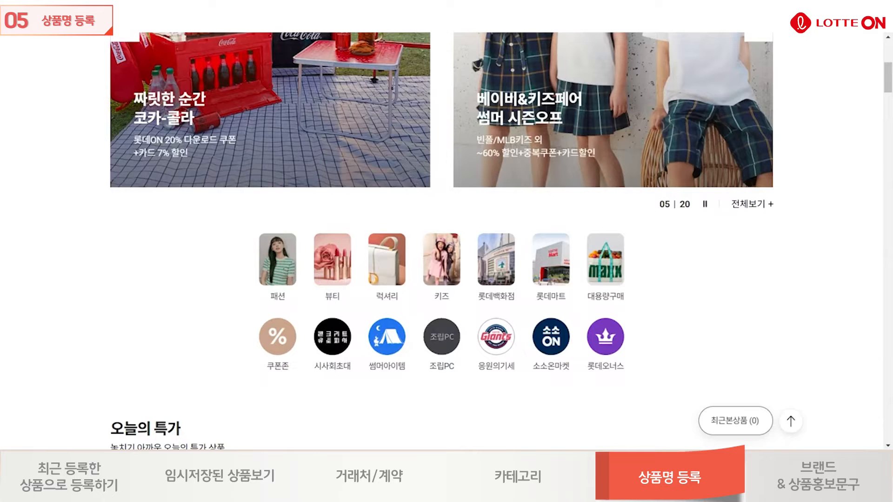
pyautogui.moveTo(888, 87); pyautogui.dragTo(887, 56)
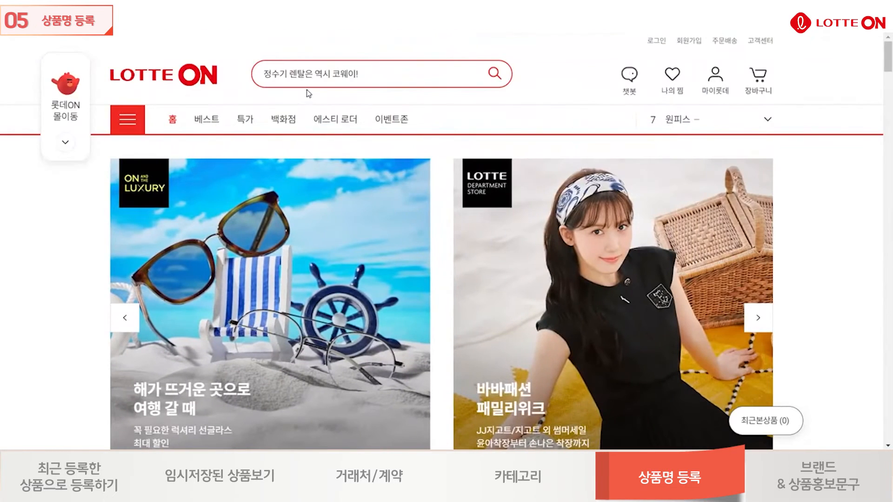
pyautogui.click(307, 75)
pyautogui.write('립스틱')
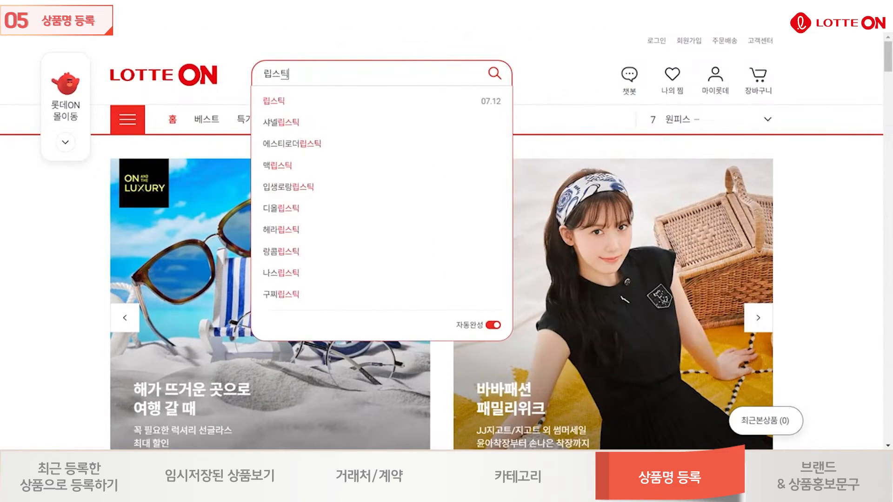
pyautogui.press('Return')
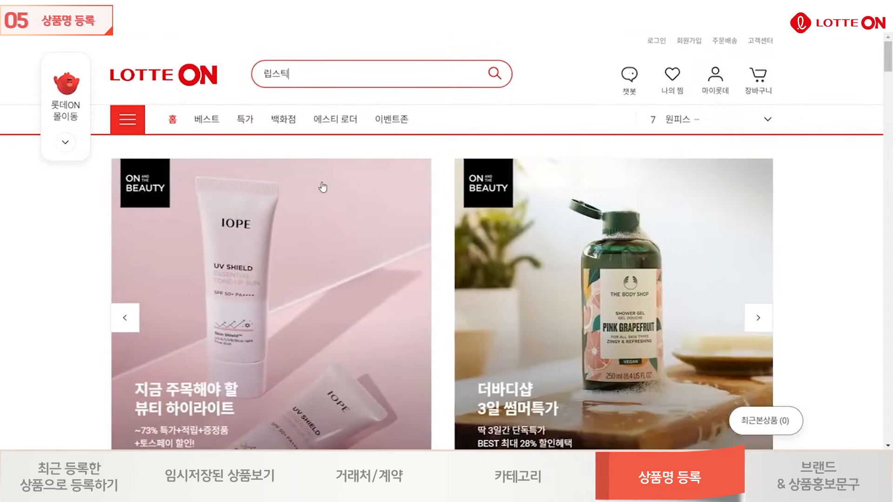
pyautogui.scroll(-2, 818, 148)
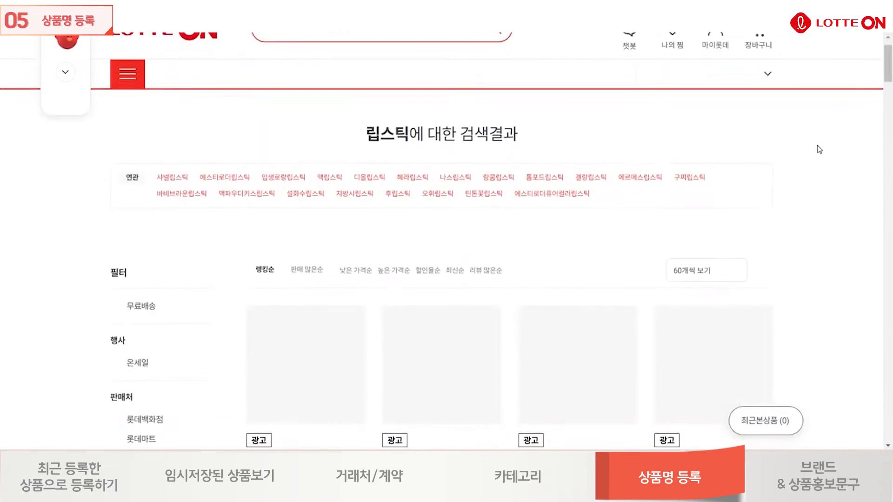
pyautogui.scroll(-2, 803, 163)
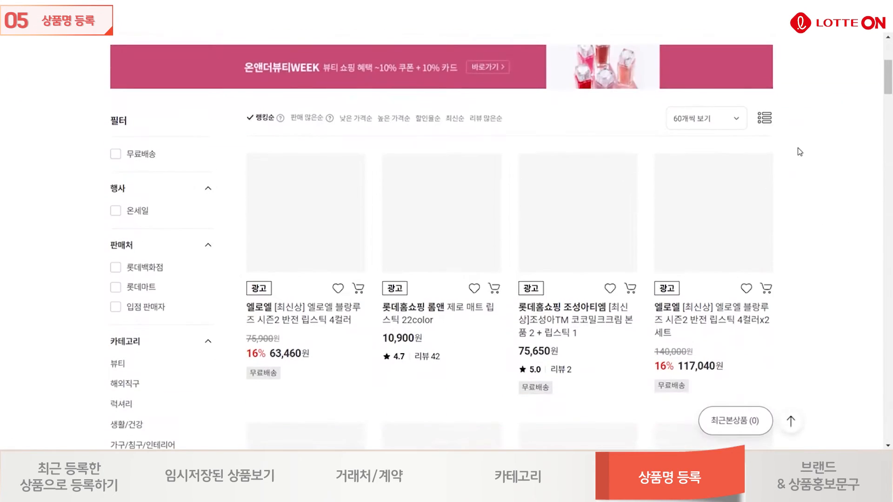
pyautogui.scroll(-3, 811, 183)
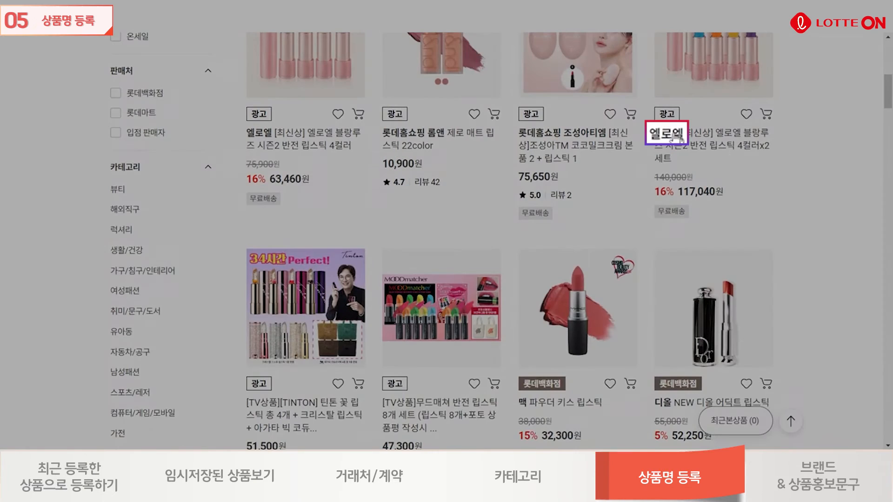
pyautogui.click(667, 147)
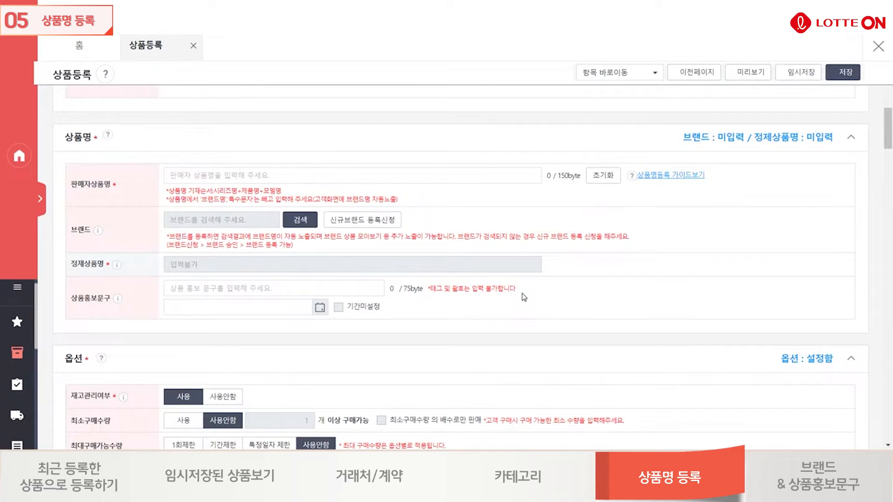
# In the product registration form, enter 벨벳3세대 촉촉립스틱 (3Ed1234) as the seller product name (판매자상품명).
pyautogui.click(353, 176)
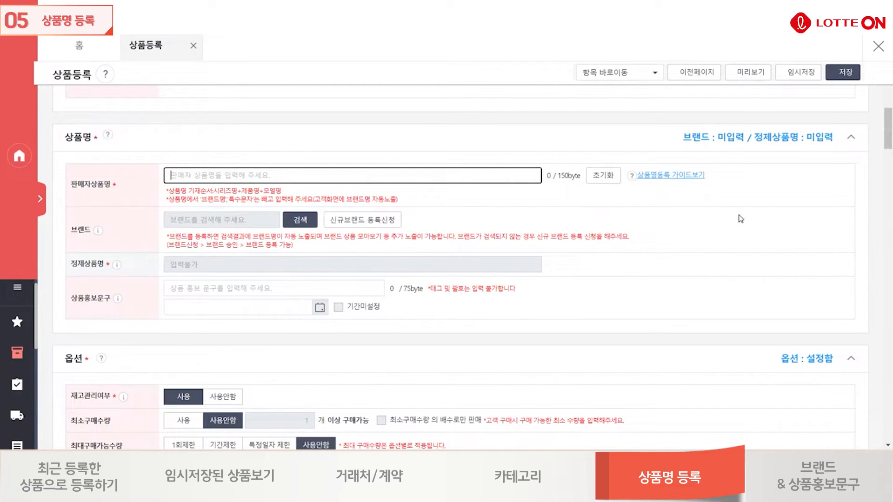
pyautogui.write('베')
pyautogui.write('ㄹ벳3세대 ')
pyautogui.write('초ㄱㅊ')
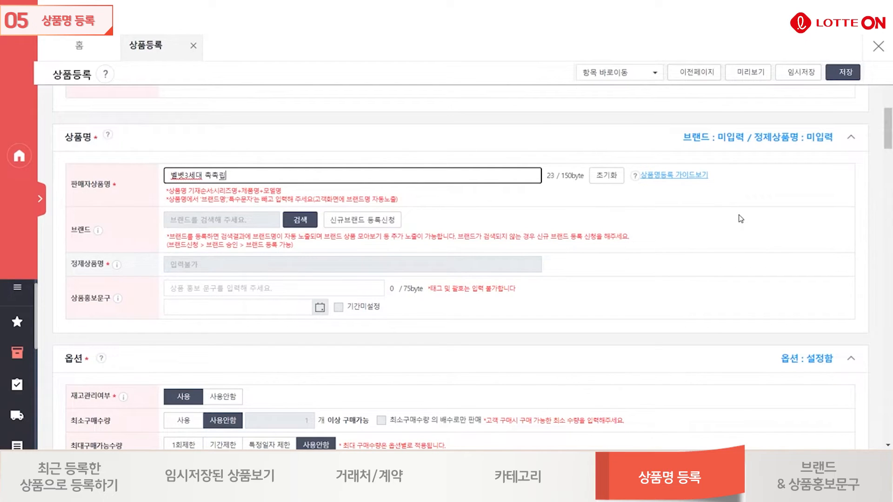
pyautogui.write('ㅣㄱ ')
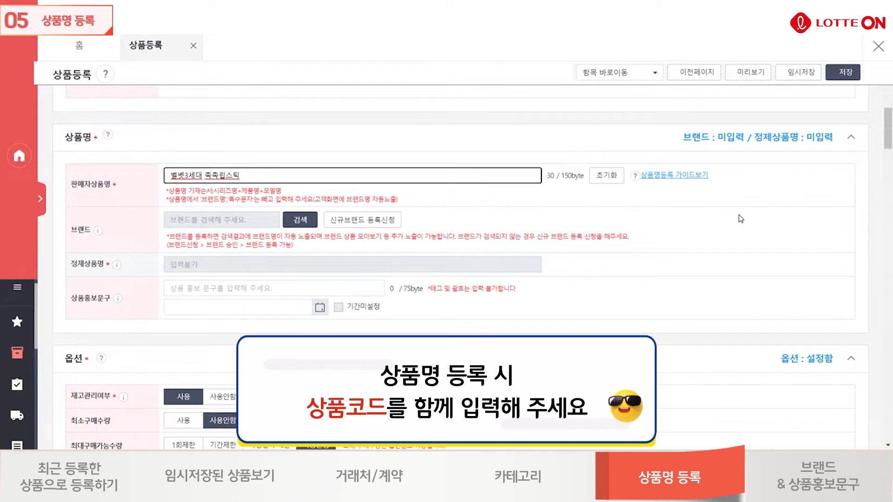
pyautogui.write('(3Ed1234)')
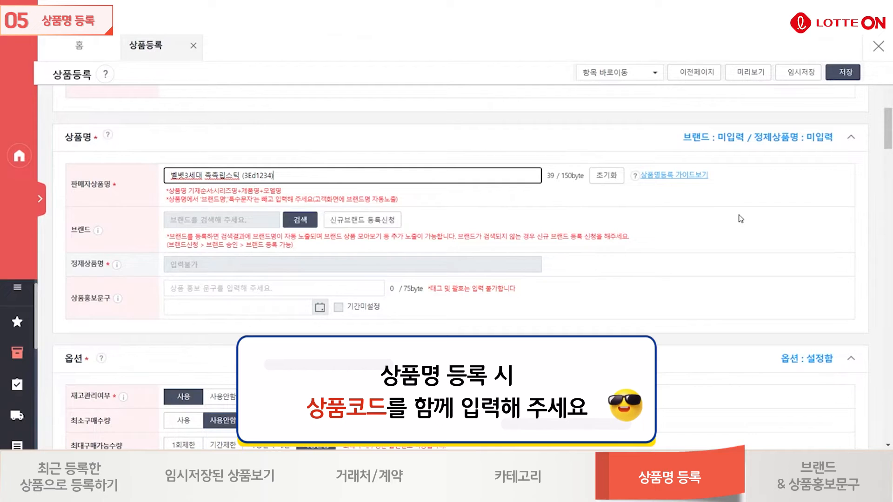
pyautogui.click(559, 208)
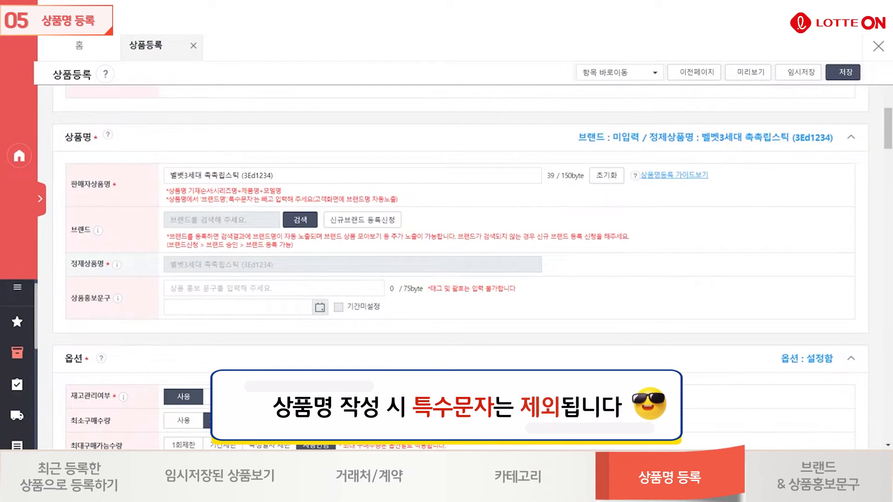
# Try appending the special characters ## to the seller product name, check the refined name (정제상품명), and remove them again.
pyautogui.click(318, 173)
pyautogui.write('##')
pyautogui.click(470, 212)
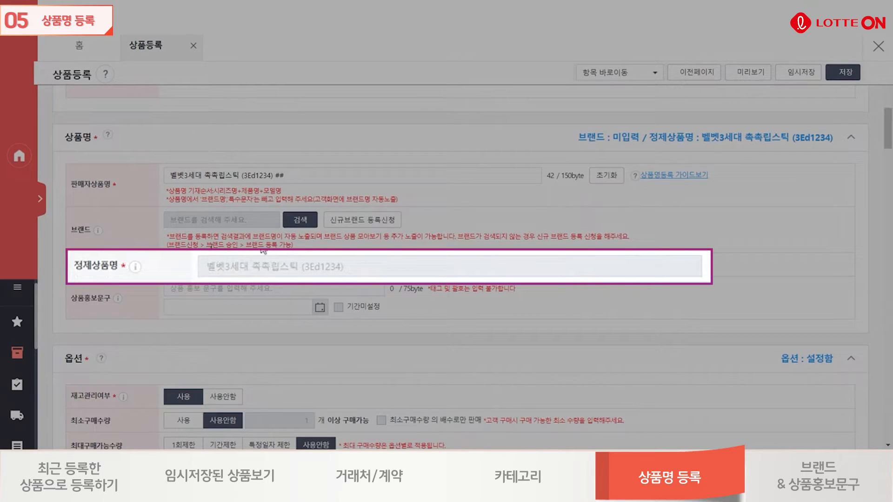
pyautogui.click(287, 176)
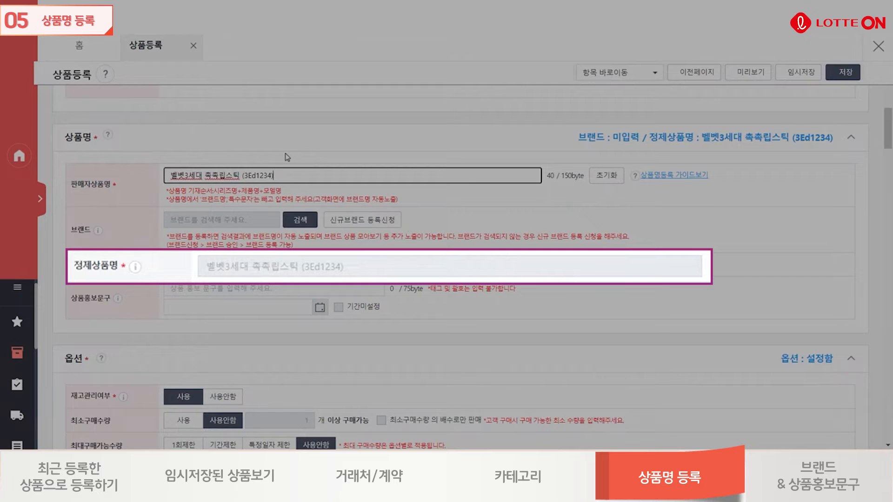
pyautogui.click(471, 227)
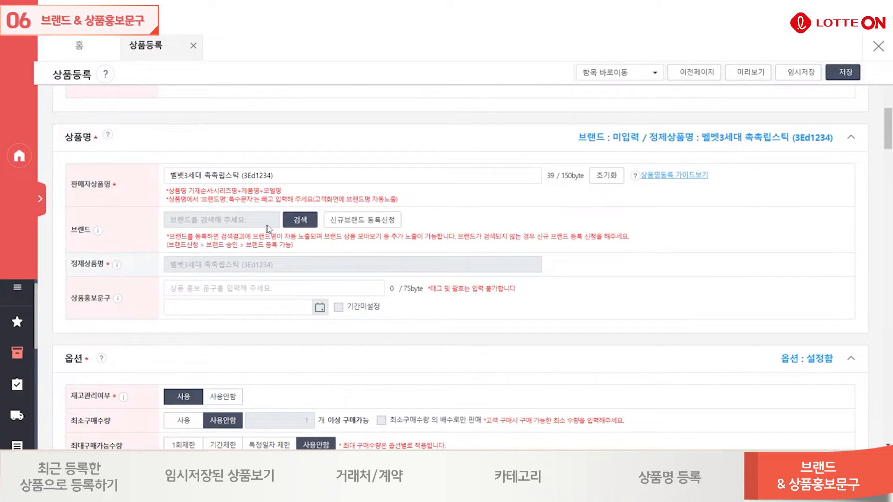
# Search the approved brands by name for 롯데 and assign 롯데면세점 as the product's brand.
pyautogui.click(300, 220)
pyautogui.click(309, 132)
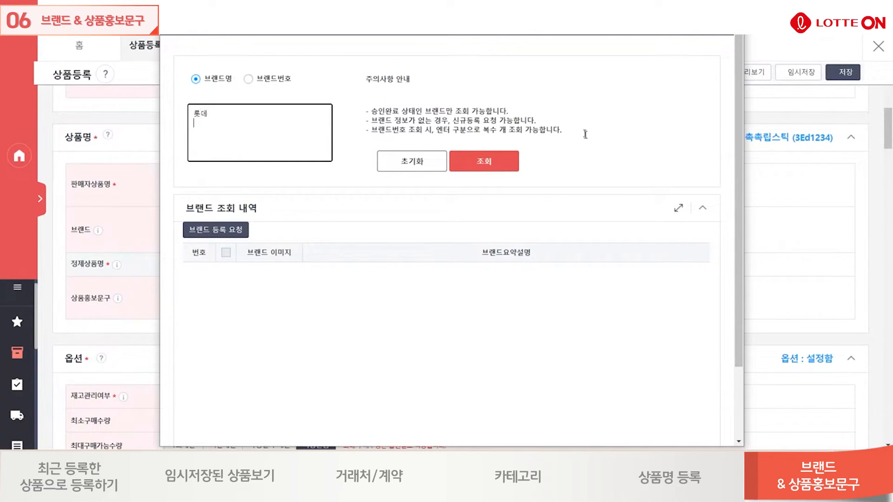
pyautogui.click(477, 166)
pyautogui.scroll(-3, 447, 357)
pyautogui.scroll(-9, 278, 367)
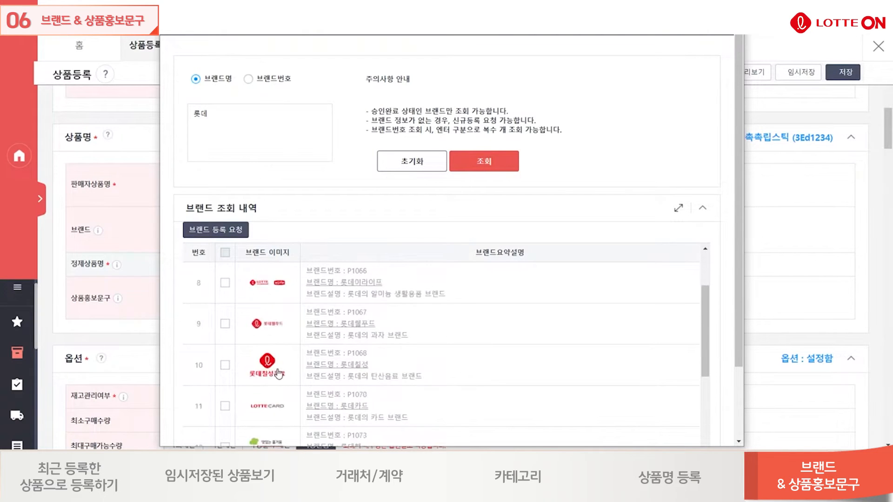
pyautogui.scroll(-9, 278, 372)
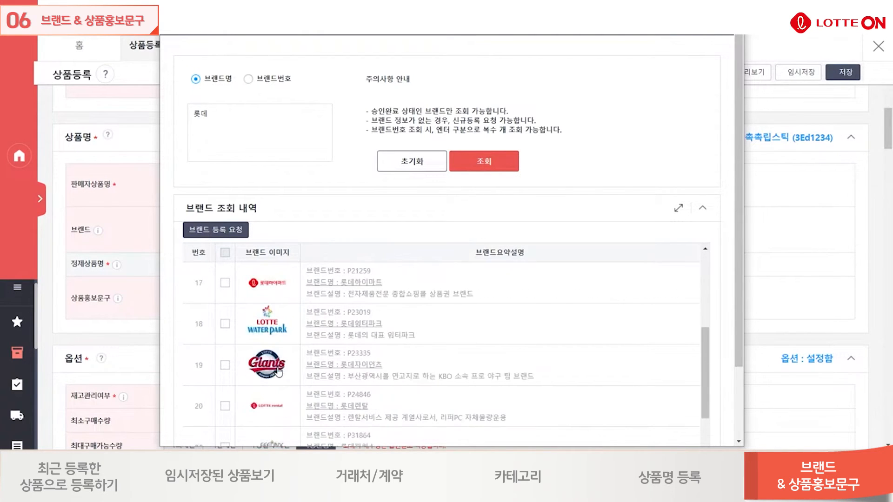
pyautogui.scroll(-1, 278, 372)
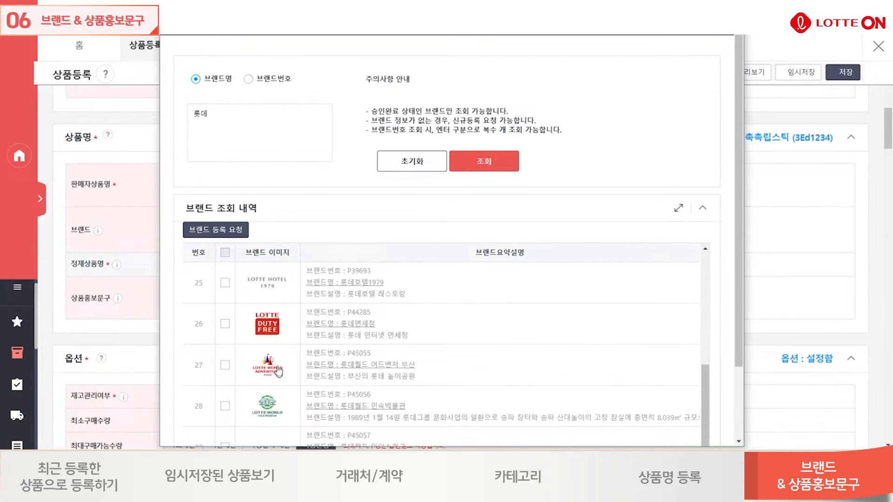
pyautogui.click(225, 324)
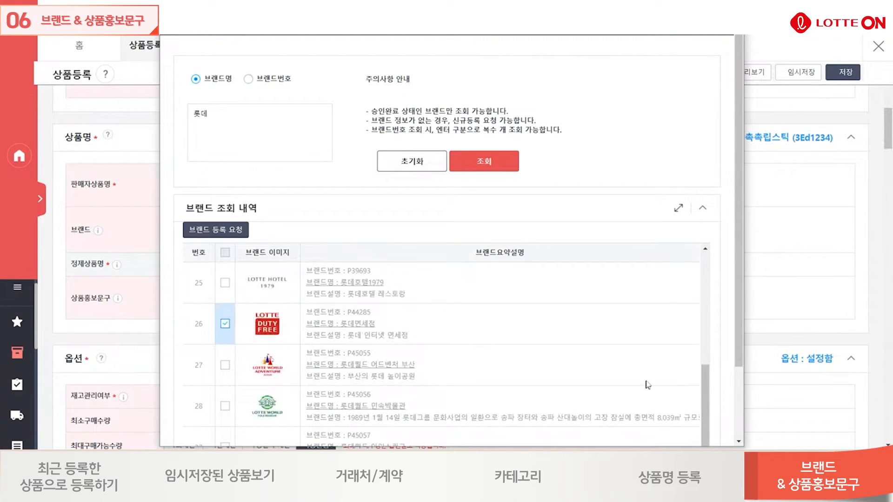
pyautogui.scroll(-2, 720, 362)
pyautogui.click(502, 428)
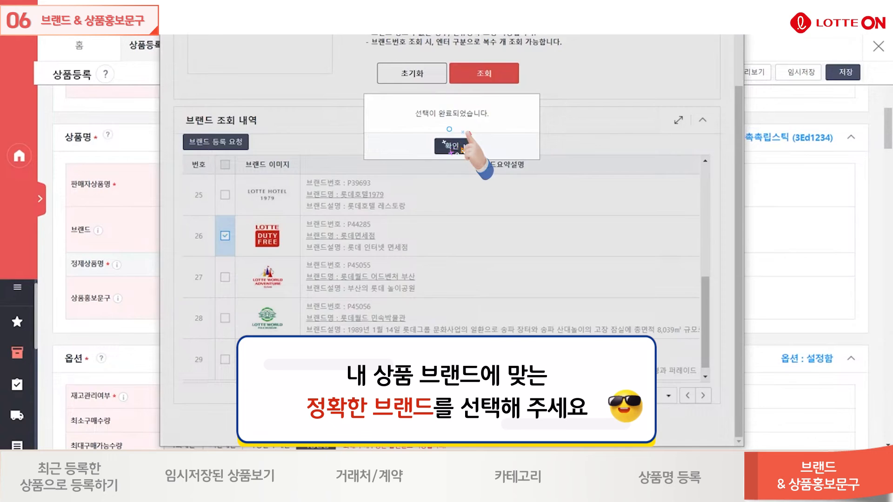
pyautogui.click(462, 148)
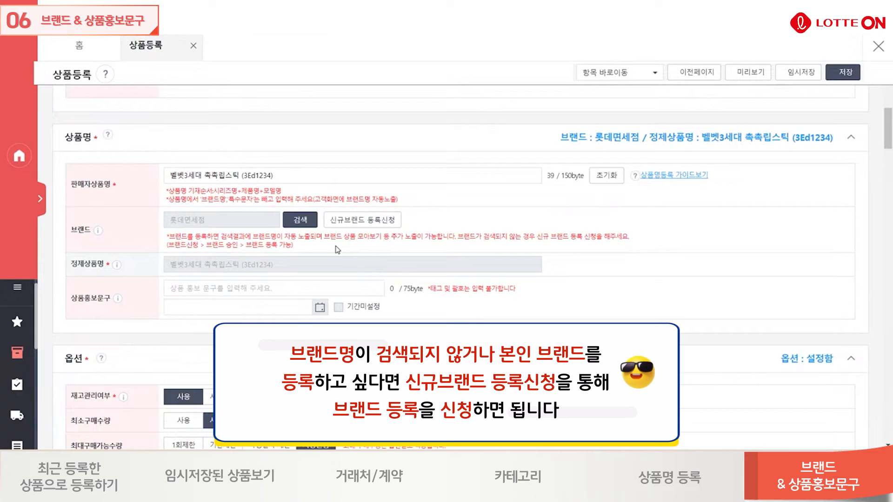
# Start a new brand registration request with the Korean brand name 롯데온뷰티 and the English brand name lotteonbeauty.
pyautogui.click(361, 221)
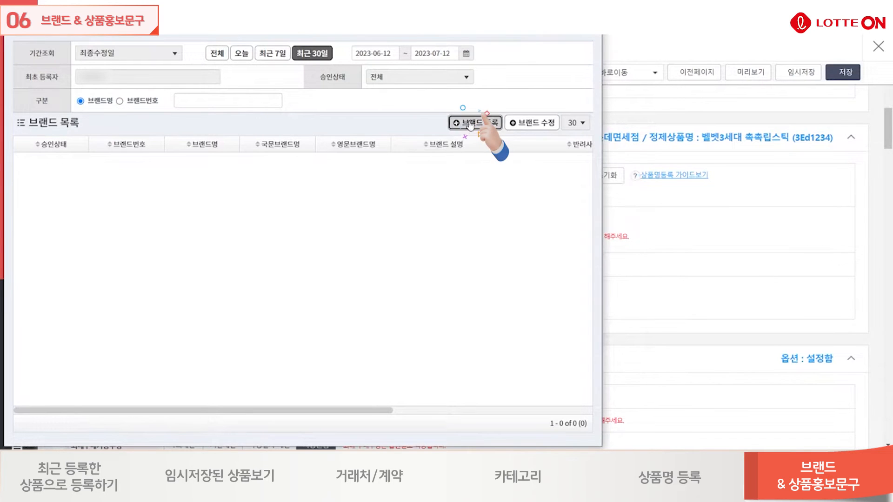
pyautogui.click(471, 124)
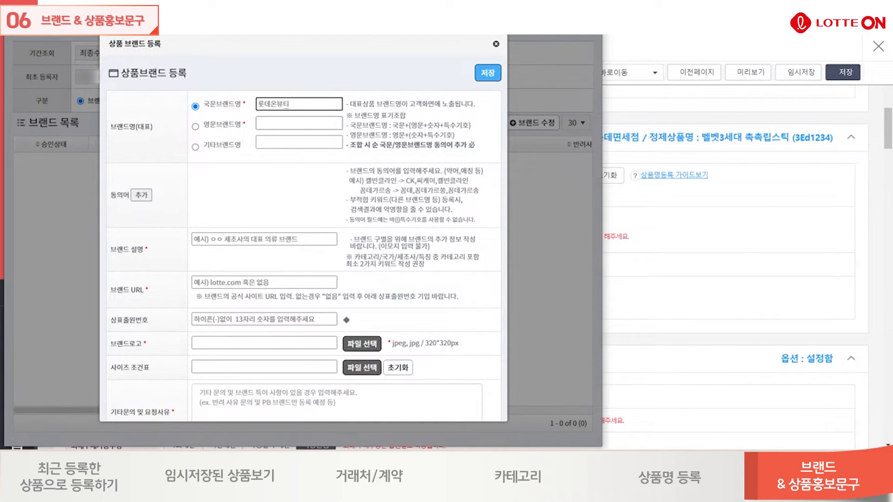
pyautogui.click(283, 125)
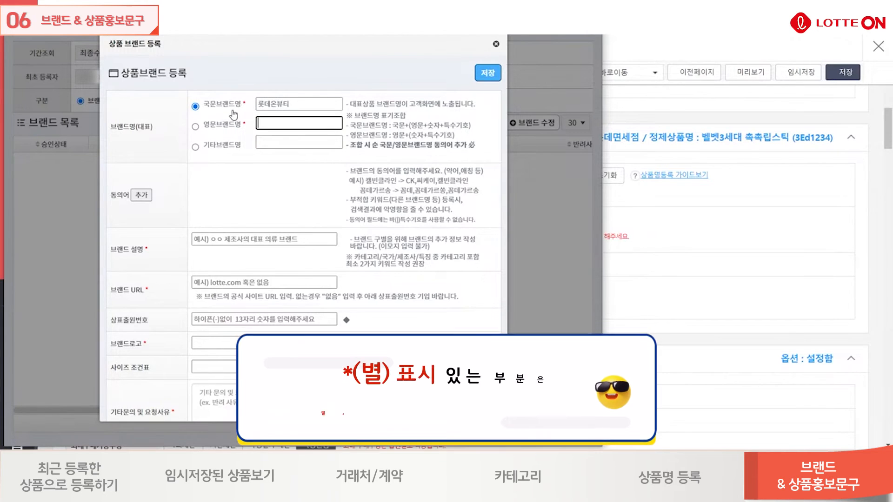
pyautogui.write('l')
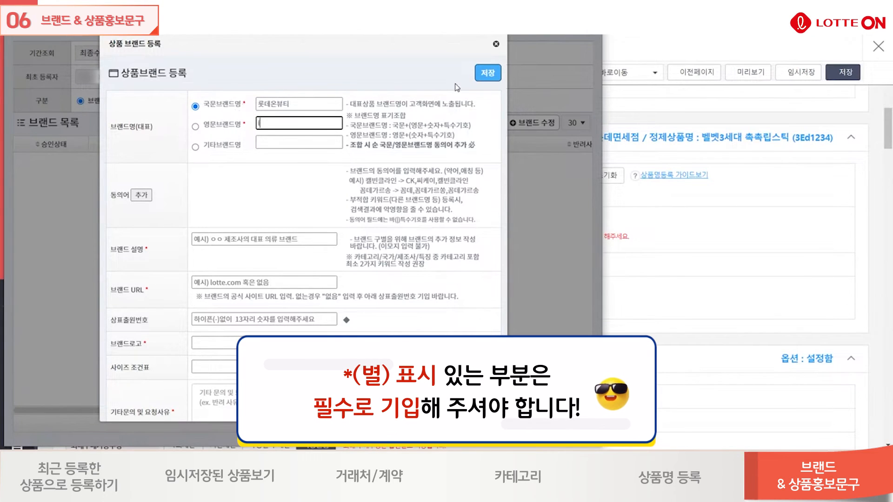
pyautogui.write('otteonv')
pyautogui.write('auty')
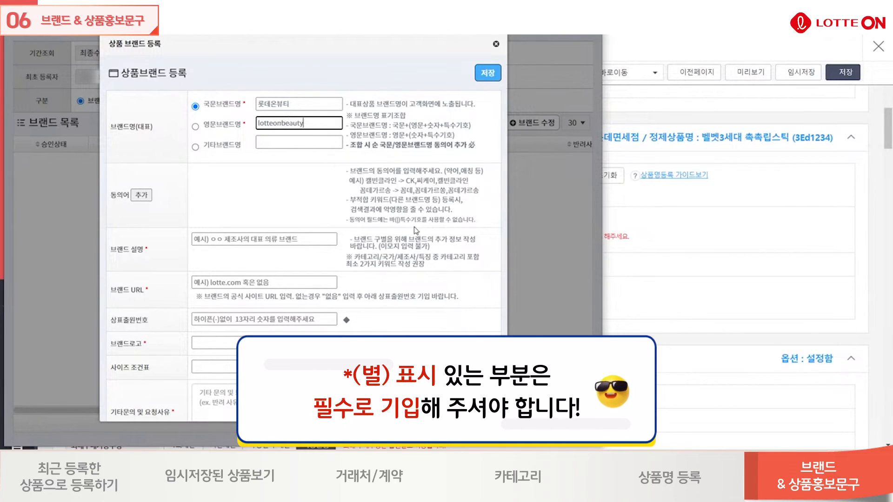
# Enter 롯데에서 만든 뷰티 브랜드 as the brand description (브랜드 설명).
pyautogui.click(250, 238)
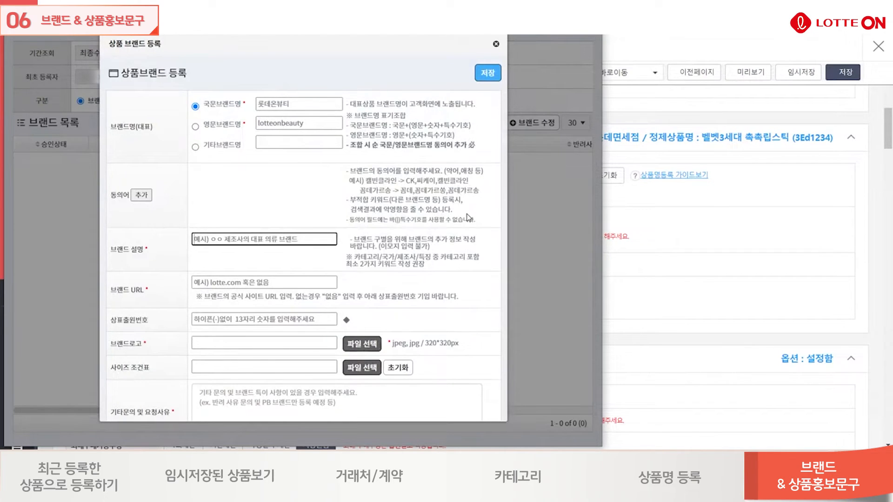
pyautogui.write('로')
pyautogui.write('데에서 ㅁ')
pyautogui.write('든 뷰티 브랜드')
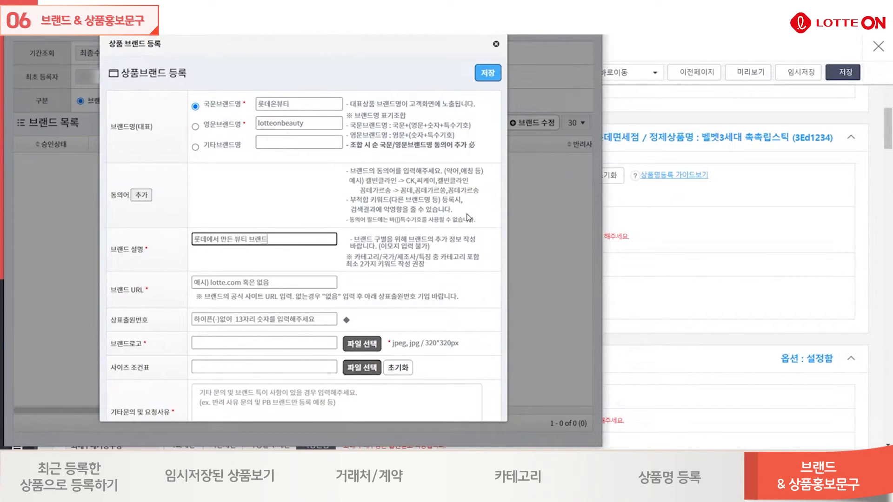
pyautogui.click(447, 242)
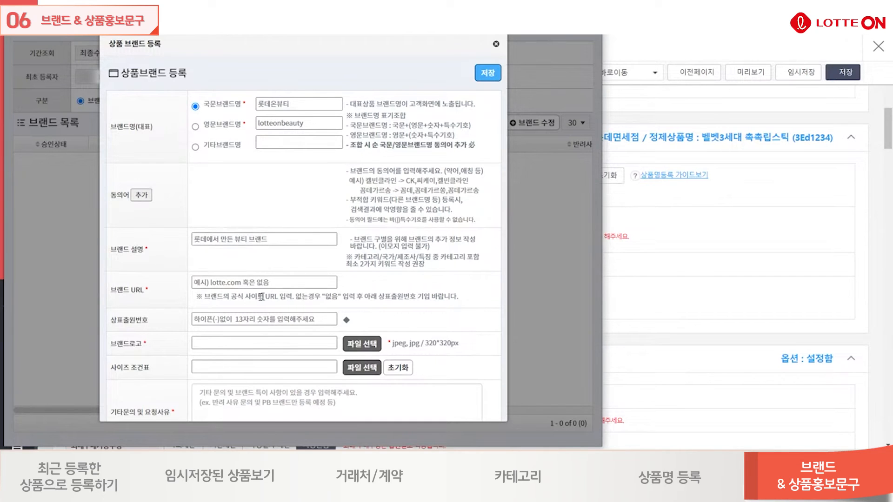
# Set the brand URL to 없음 and fill in the 13-digit trademark application number (상표출원번호).
pyautogui.click(284, 285)
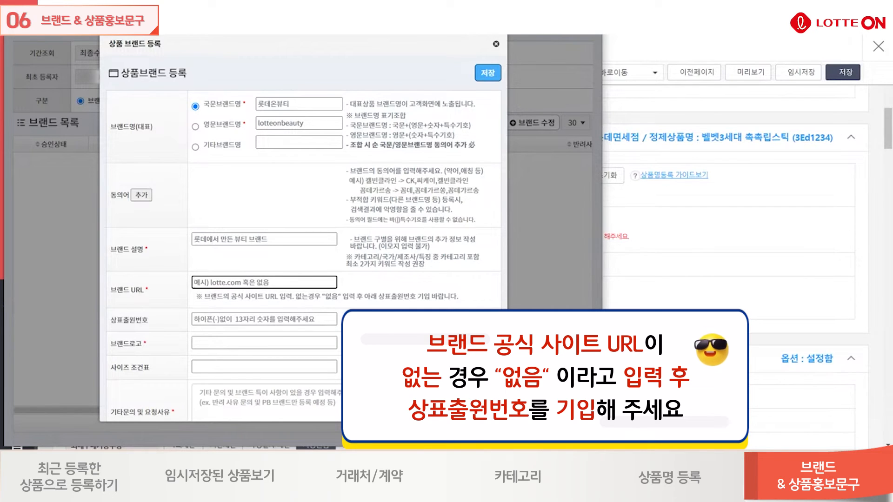
pyautogui.write('없으')
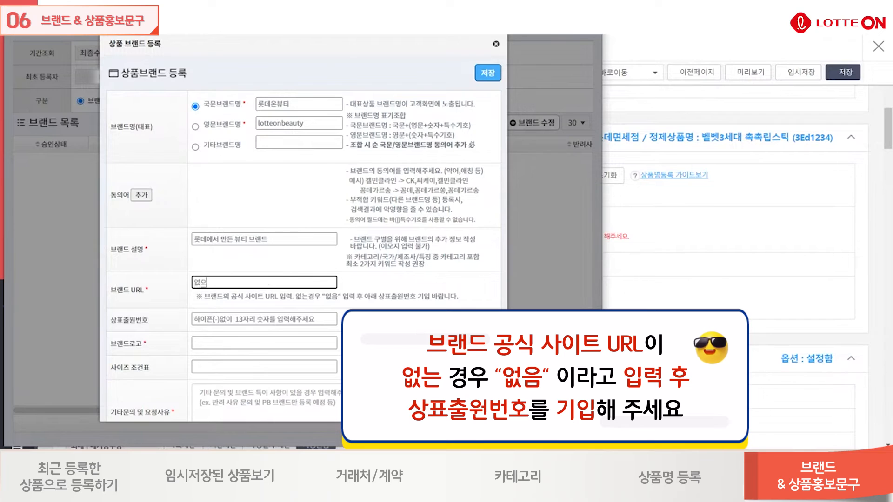
pyautogui.press('Tab')
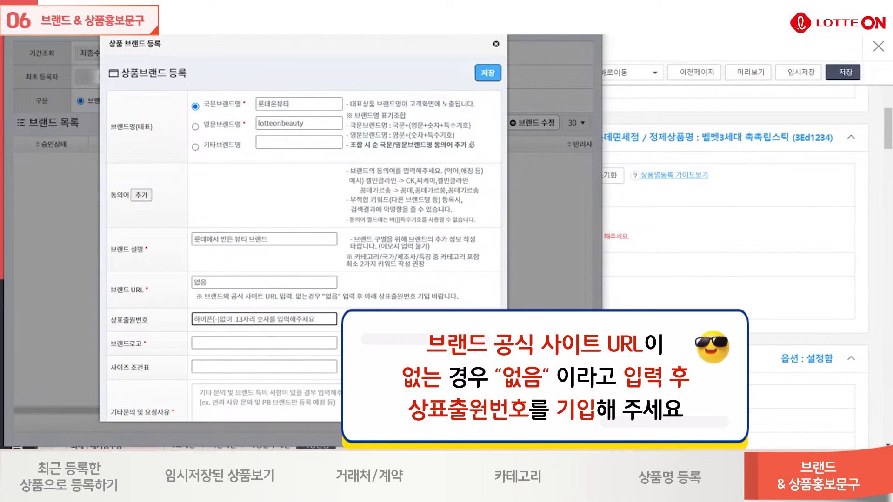
pyautogui.write('123456')
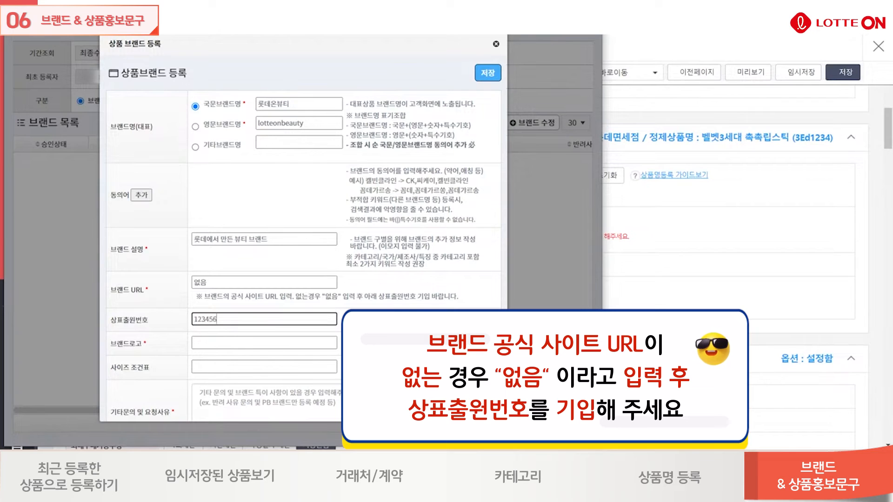
pyautogui.write('7890123')
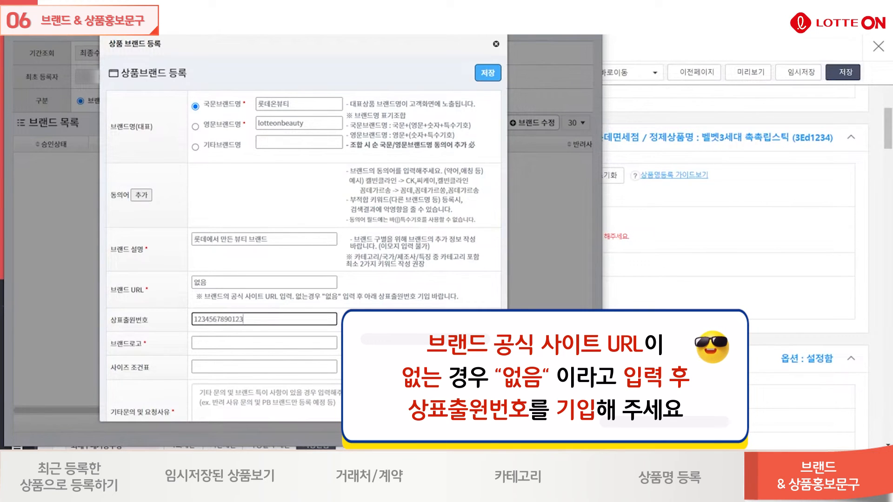
pyautogui.click(395, 316)
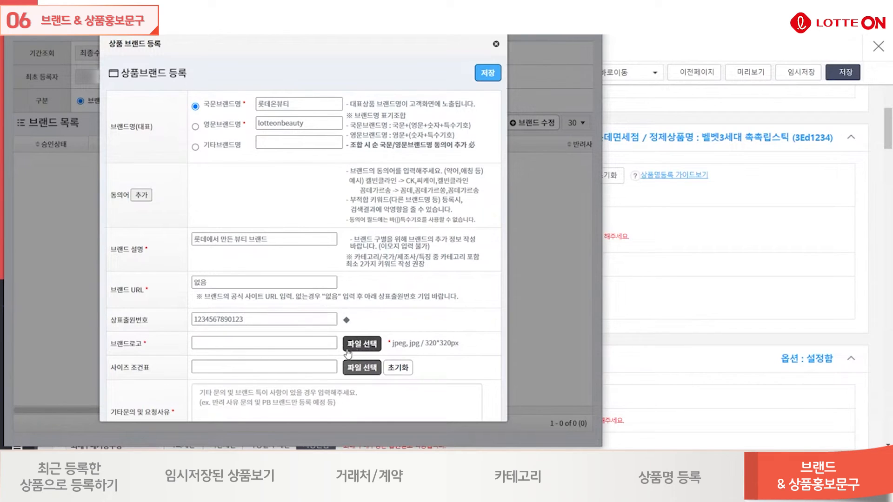
# Open and cancel the brand logo file selection, then save and close the new brand registration form.
pyautogui.click(363, 347)
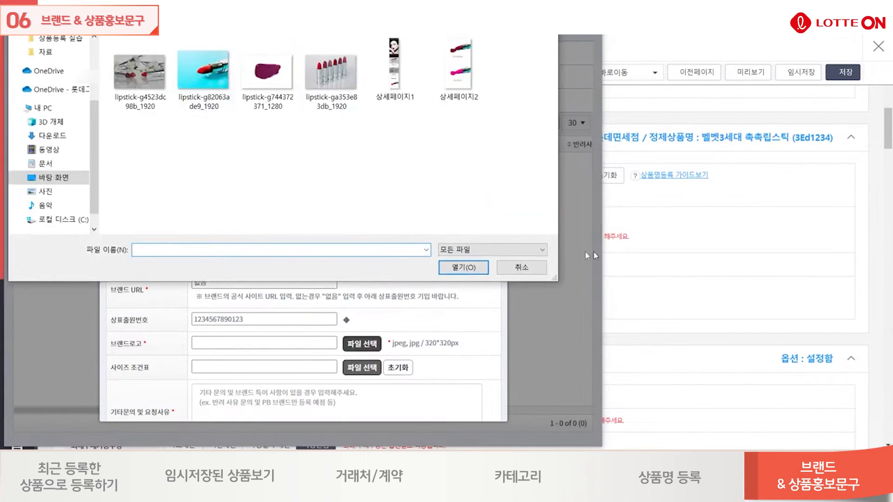
pyautogui.click(522, 268)
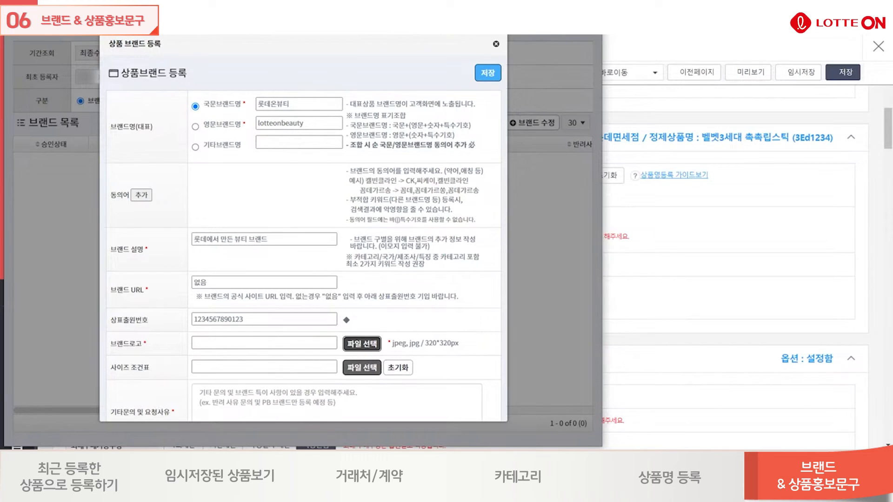
pyautogui.click(494, 74)
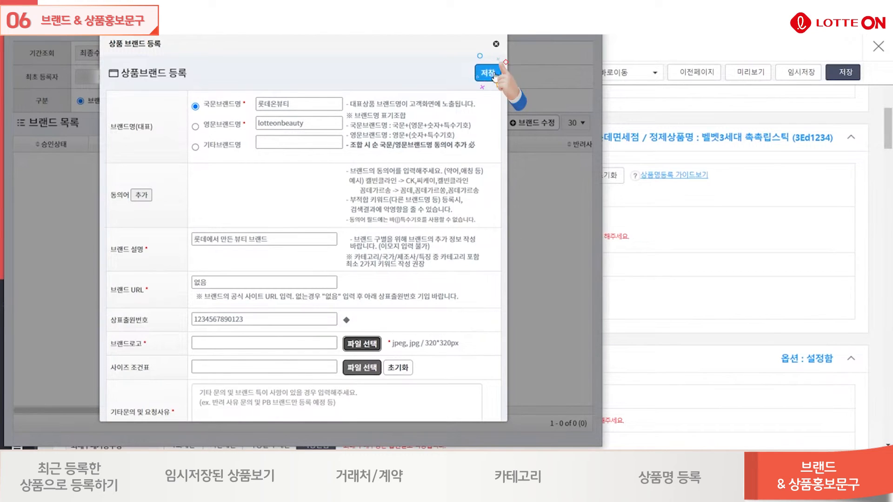
pyautogui.click(496, 45)
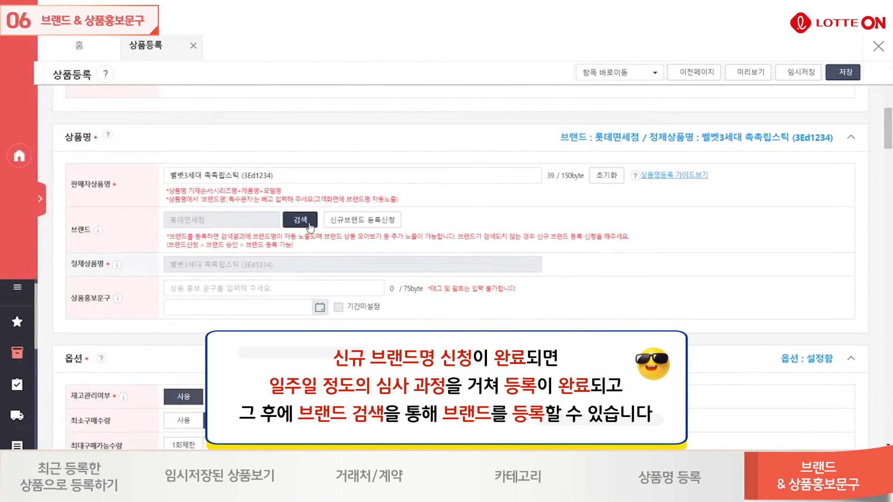
pyautogui.click(300, 220)
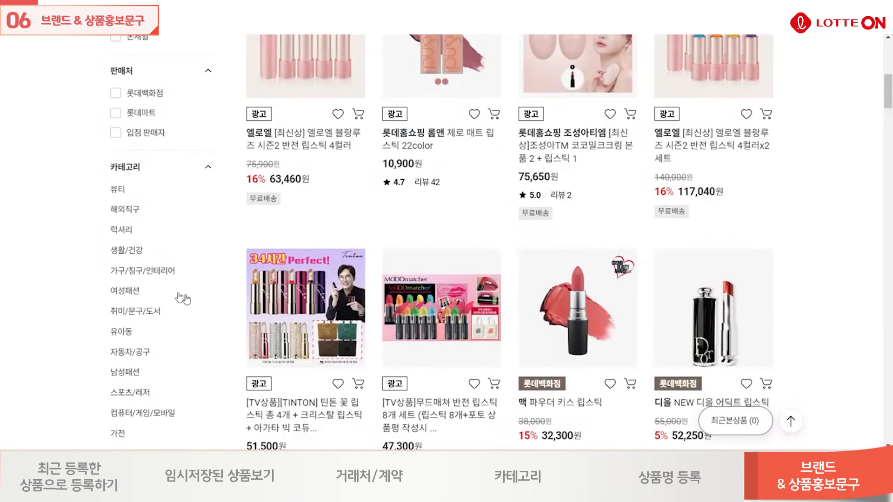
# On the LOTTE ON shopping site, expand the brand filter of the lipstick listings and filter them by 랑콤.
pyautogui.scroll(-1, 53, 263)
pyautogui.scroll(-6, 53, 264)
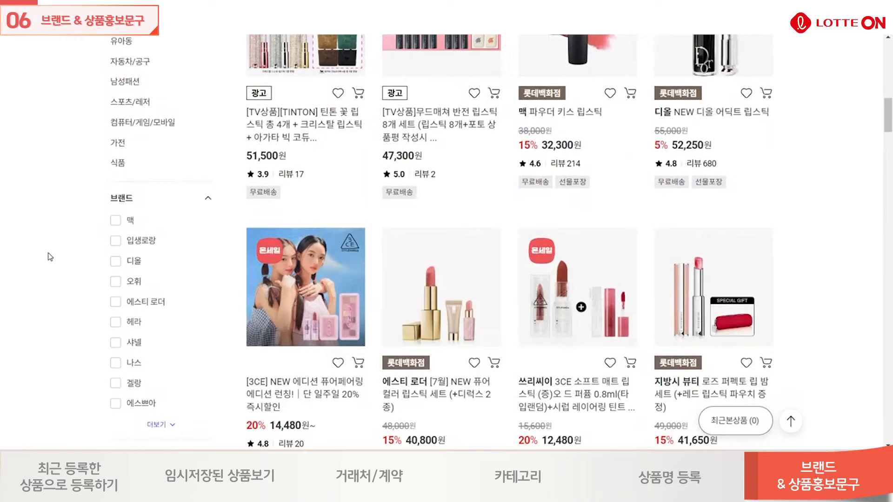
pyautogui.scroll(-2, 51, 257)
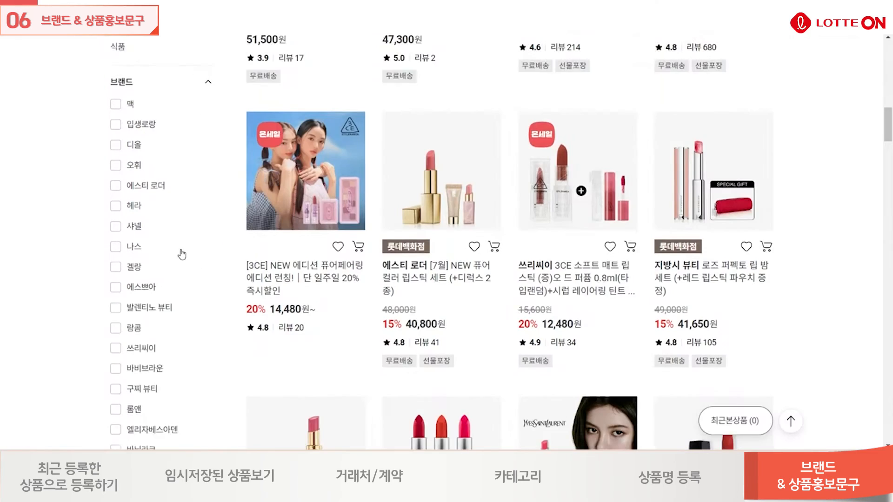
pyautogui.scroll(-3, 182, 254)
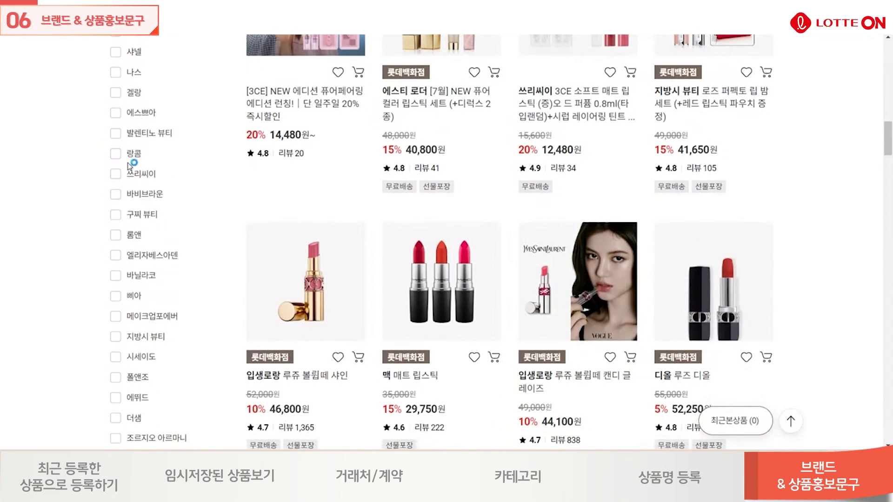
pyautogui.click(116, 154)
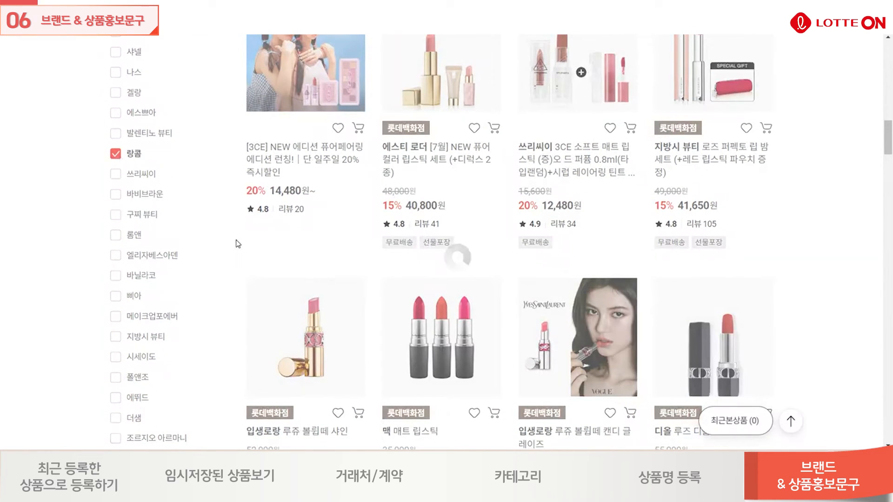
pyautogui.scroll(-9, 494, 240)
pyautogui.scroll(-6, 494, 240)
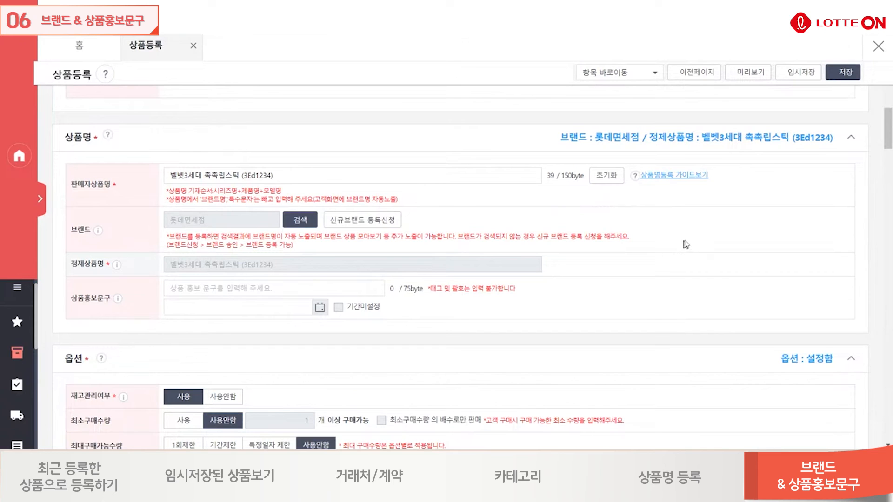
# Back in the product registration form, enter 1+1 행사, 10% 할인쿠폰 as the product promotion text (상품홍보문구).
pyautogui.scroll(-1, 624, 221)
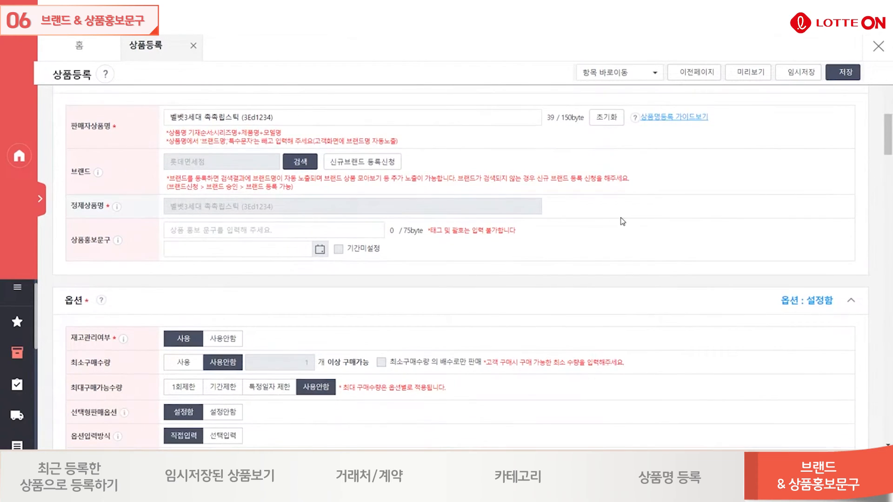
pyautogui.scroll(-1, 622, 221)
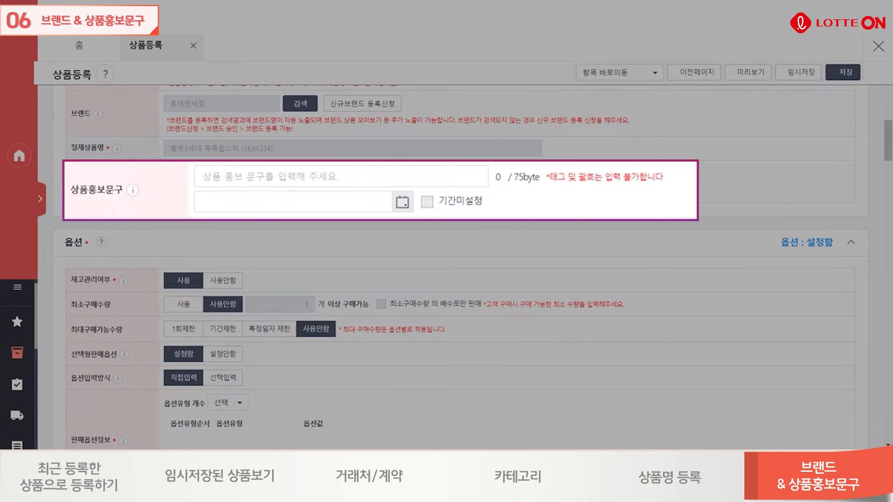
pyautogui.click(297, 177)
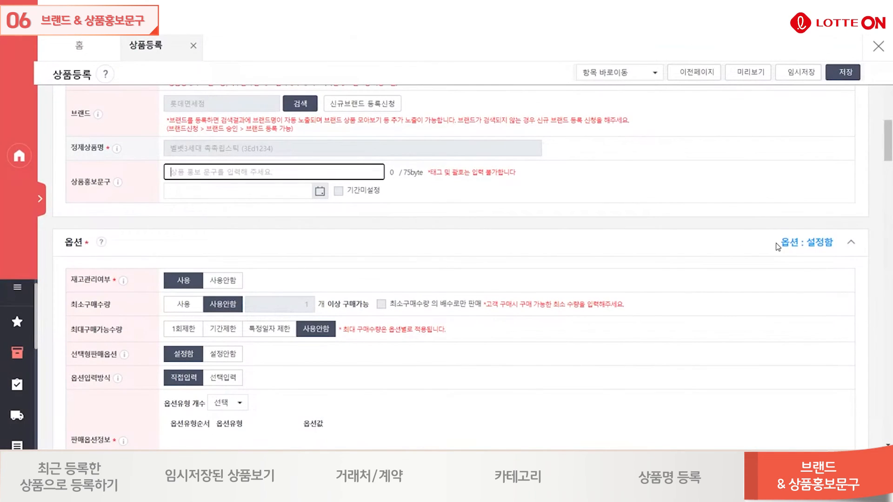
pyautogui.write('1+1 행사')
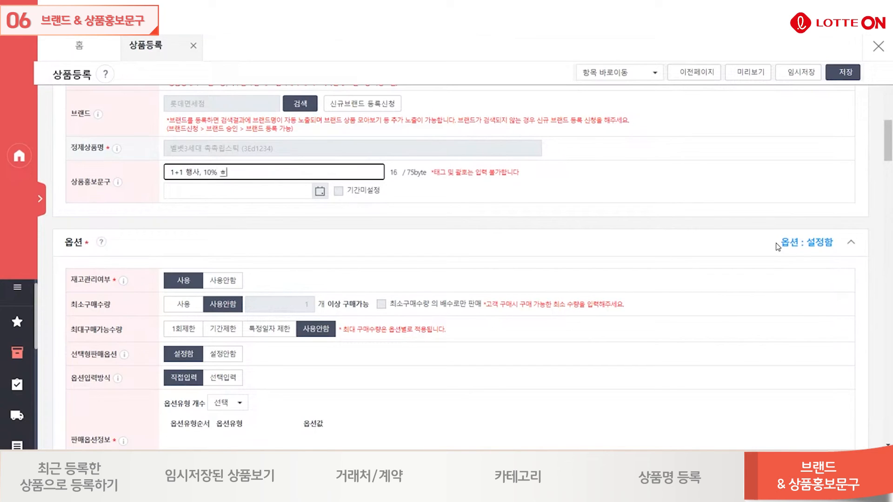
pyautogui.write(', 10% 할인쿠폰')
pyautogui.click(532, 178)
pyautogui.scroll(1, 439, 207)
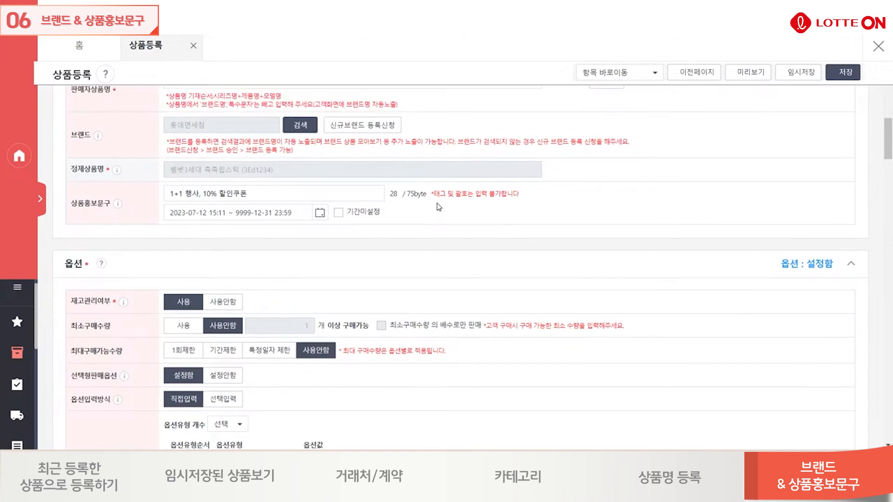
# Set the end date of the product promotion text (상품홍보문구) display period to 2023-08-01 and apply it.
pyautogui.scroll(3, 253, 343)
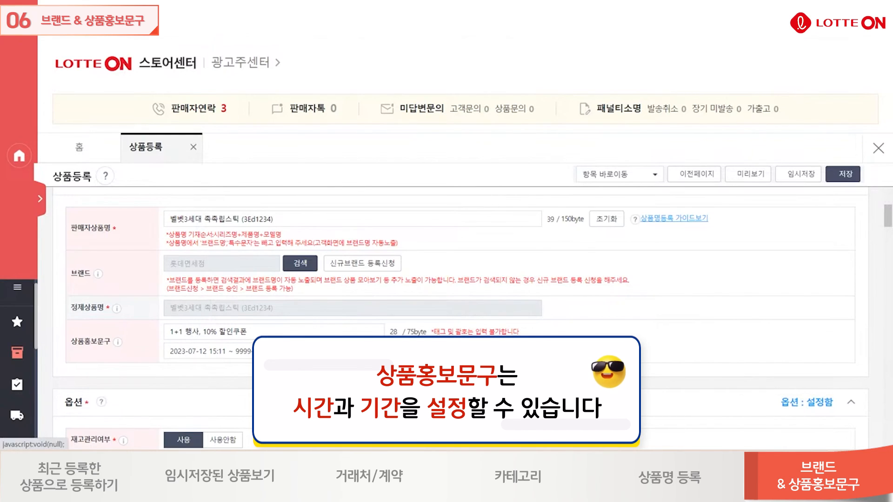
pyautogui.click(320, 351)
pyautogui.scroll(-3, 413, 307)
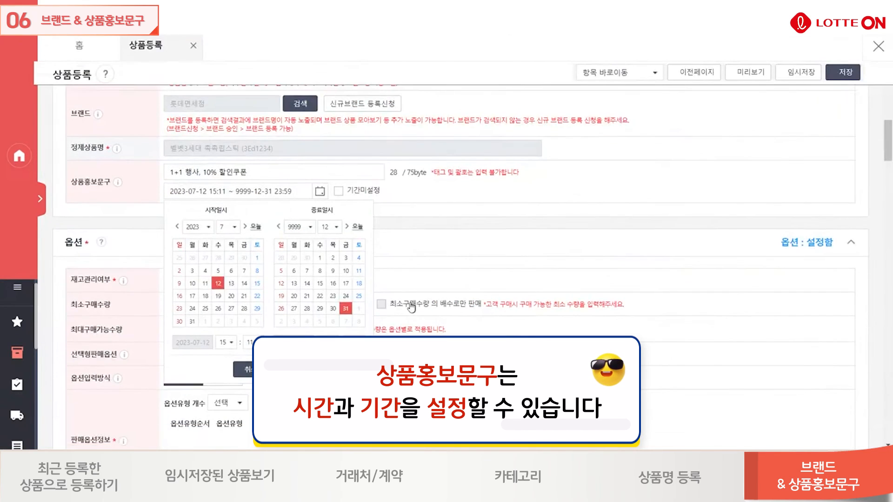
pyautogui.click(309, 227)
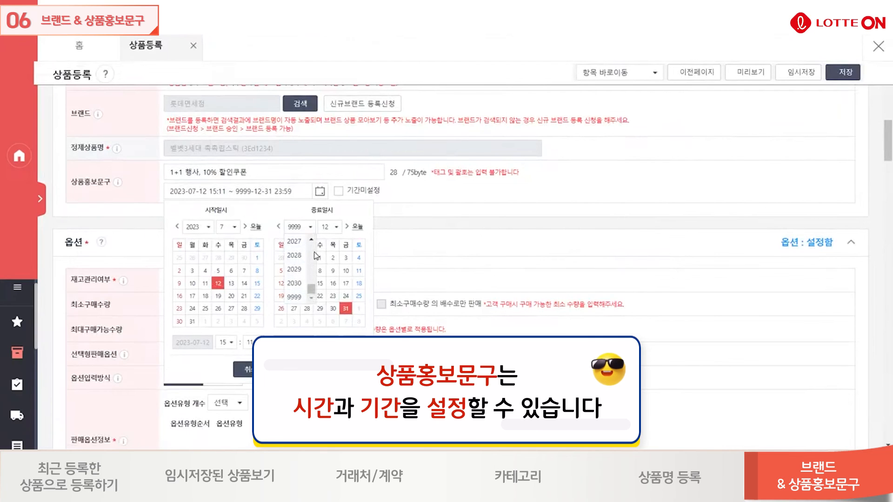
pyautogui.click(313, 236)
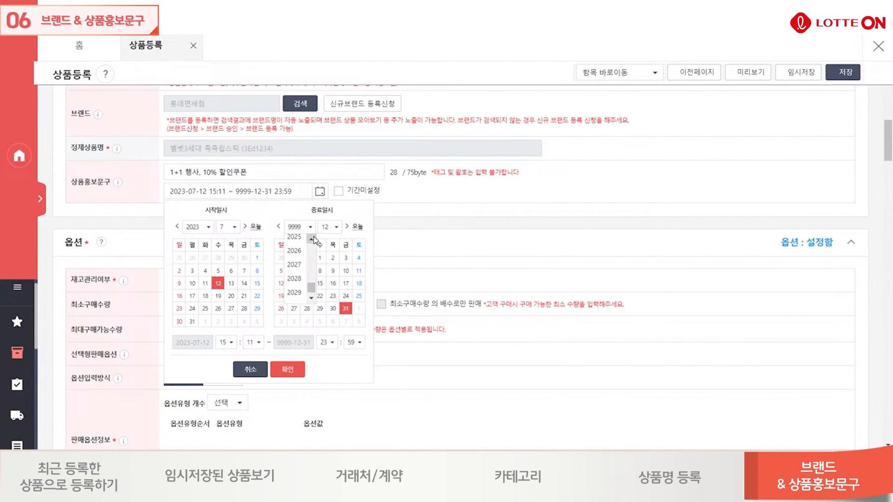
pyautogui.scroll(2, 312, 290)
pyautogui.click(296, 301)
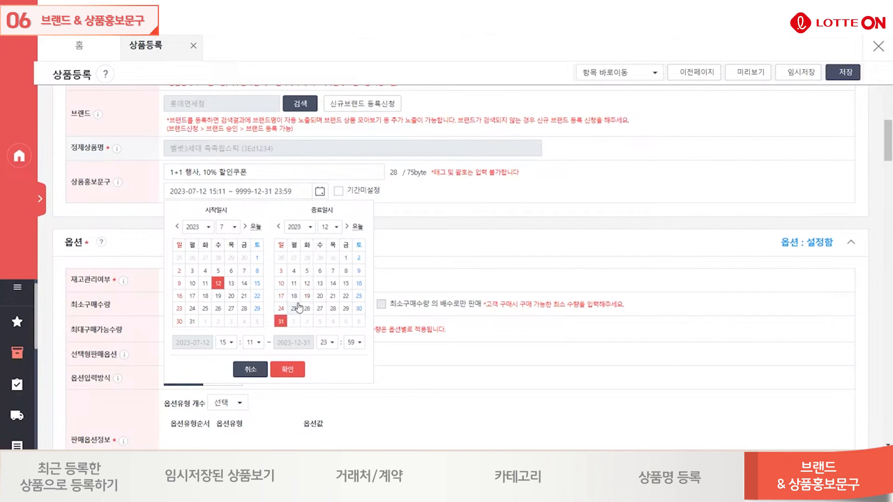
pyautogui.click(337, 228)
pyautogui.scroll(2, 331, 270)
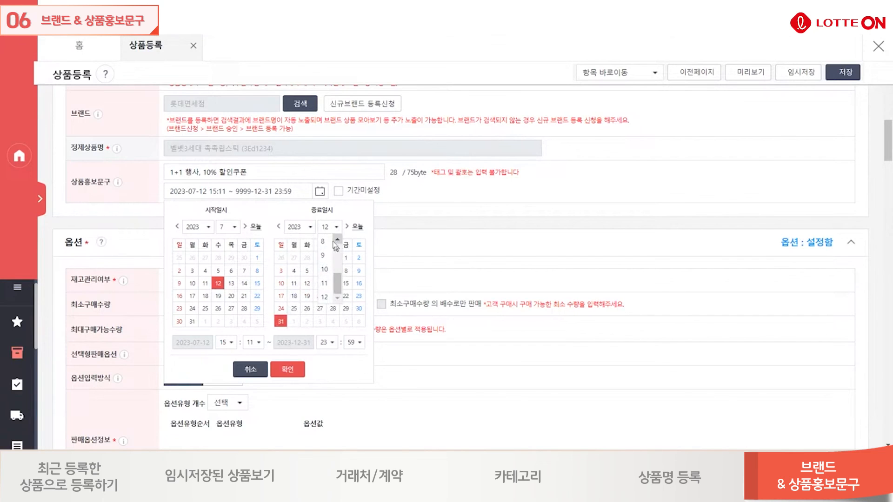
pyautogui.click(328, 254)
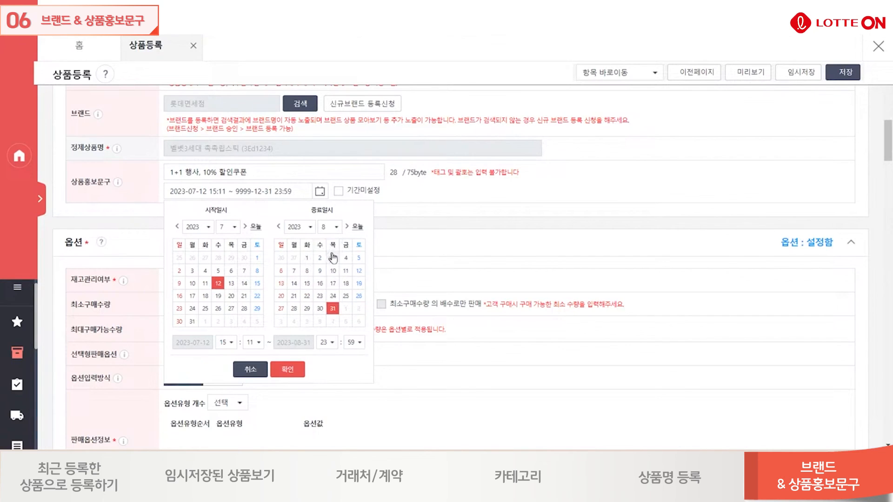
pyautogui.click(288, 372)
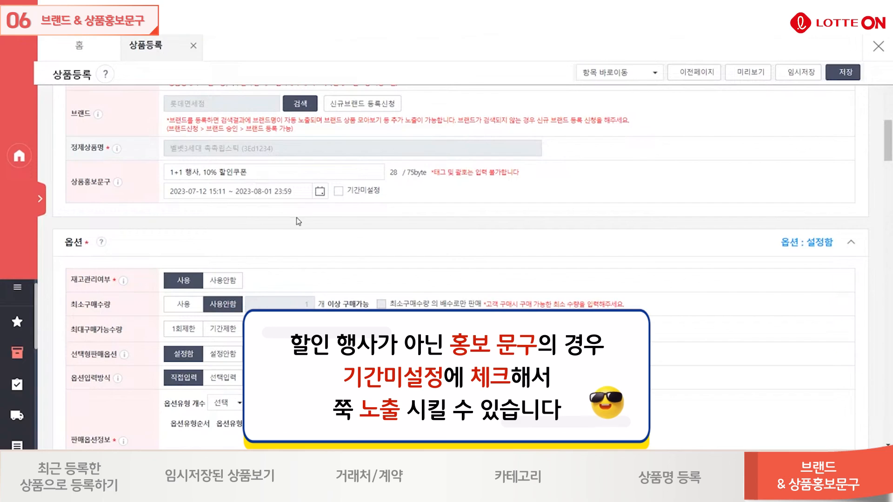
# Enable the 기간미설정 (no period) option for the product promotion text.
pyautogui.click(338, 191)
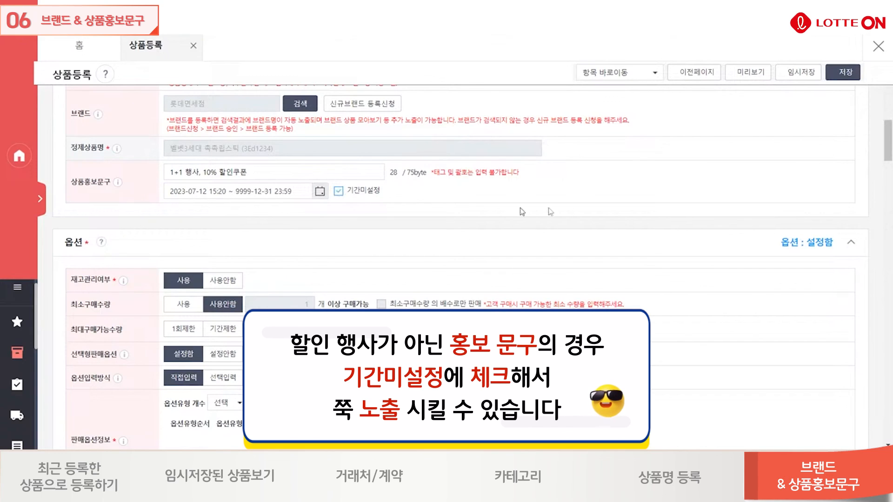